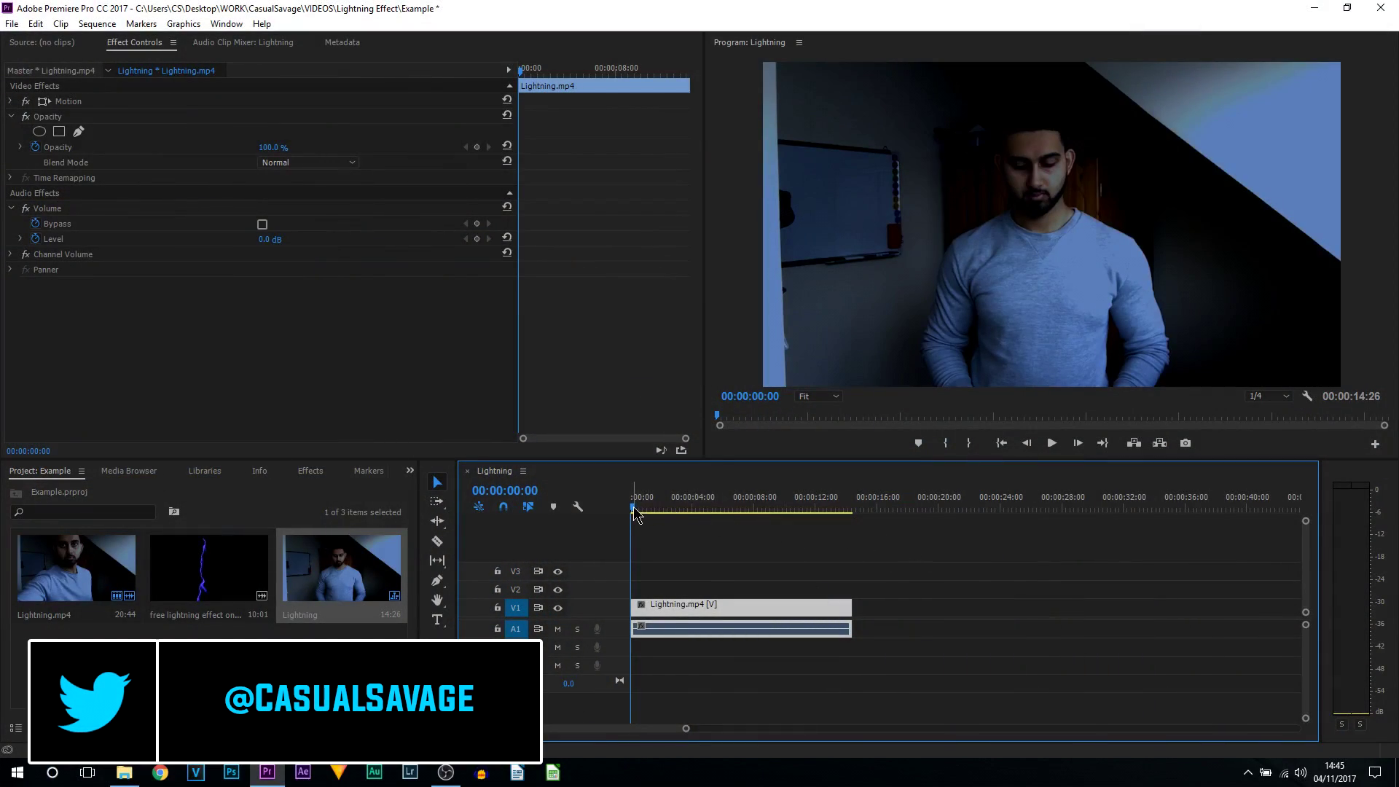
Add sequence markers at 00:00:01:06 and 00:00:11:39 around the man's hand gesture
key("space")
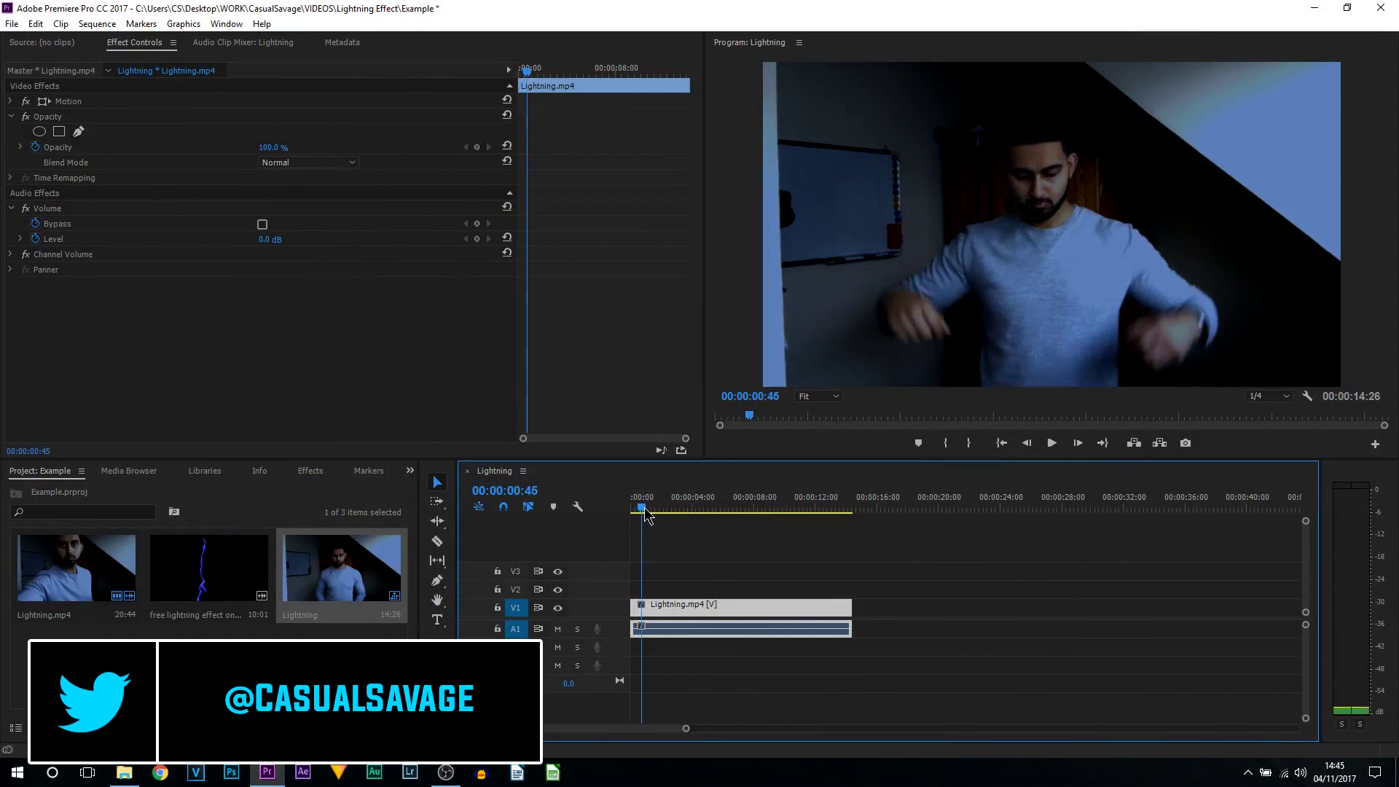
left_click_drag(686, 728, 642, 732)
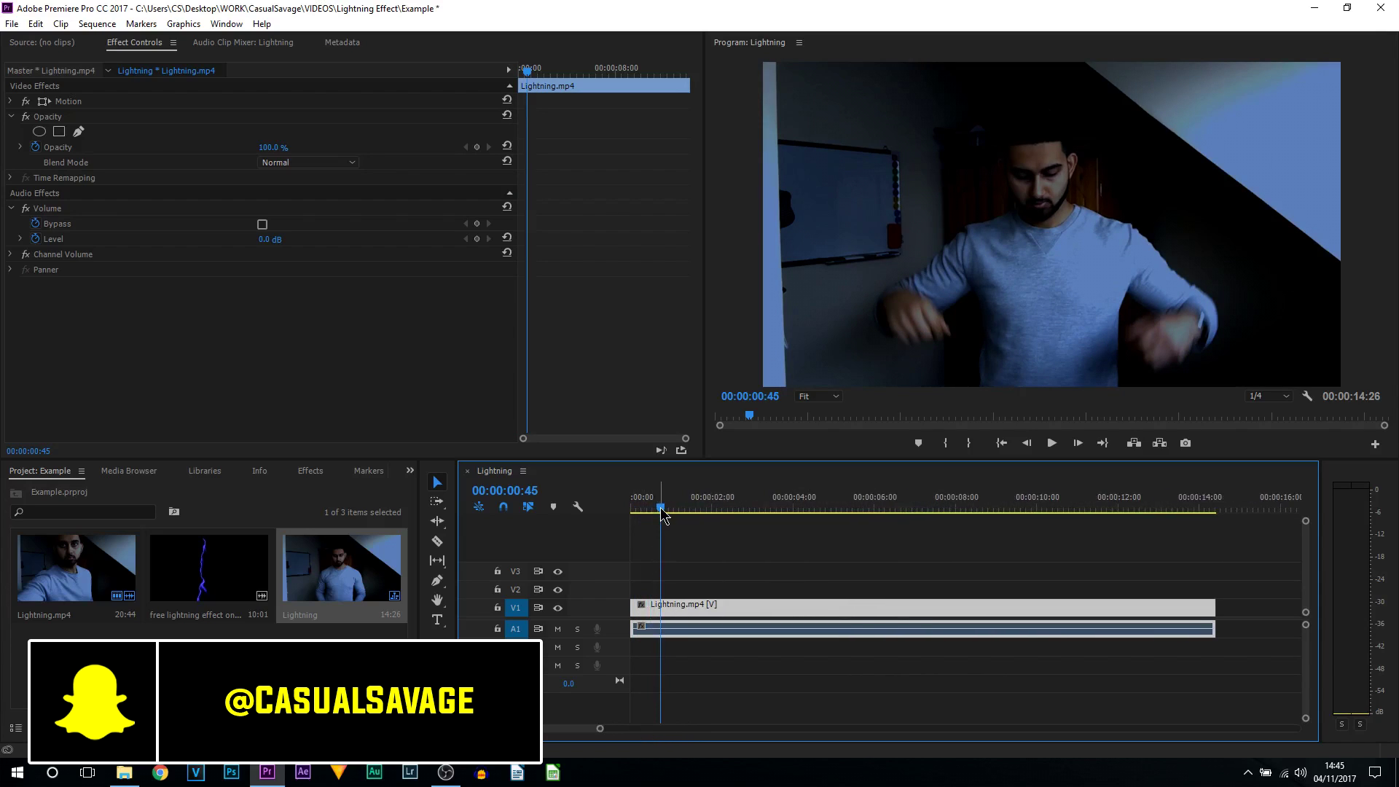
left_click_drag(661, 513, 673, 517)
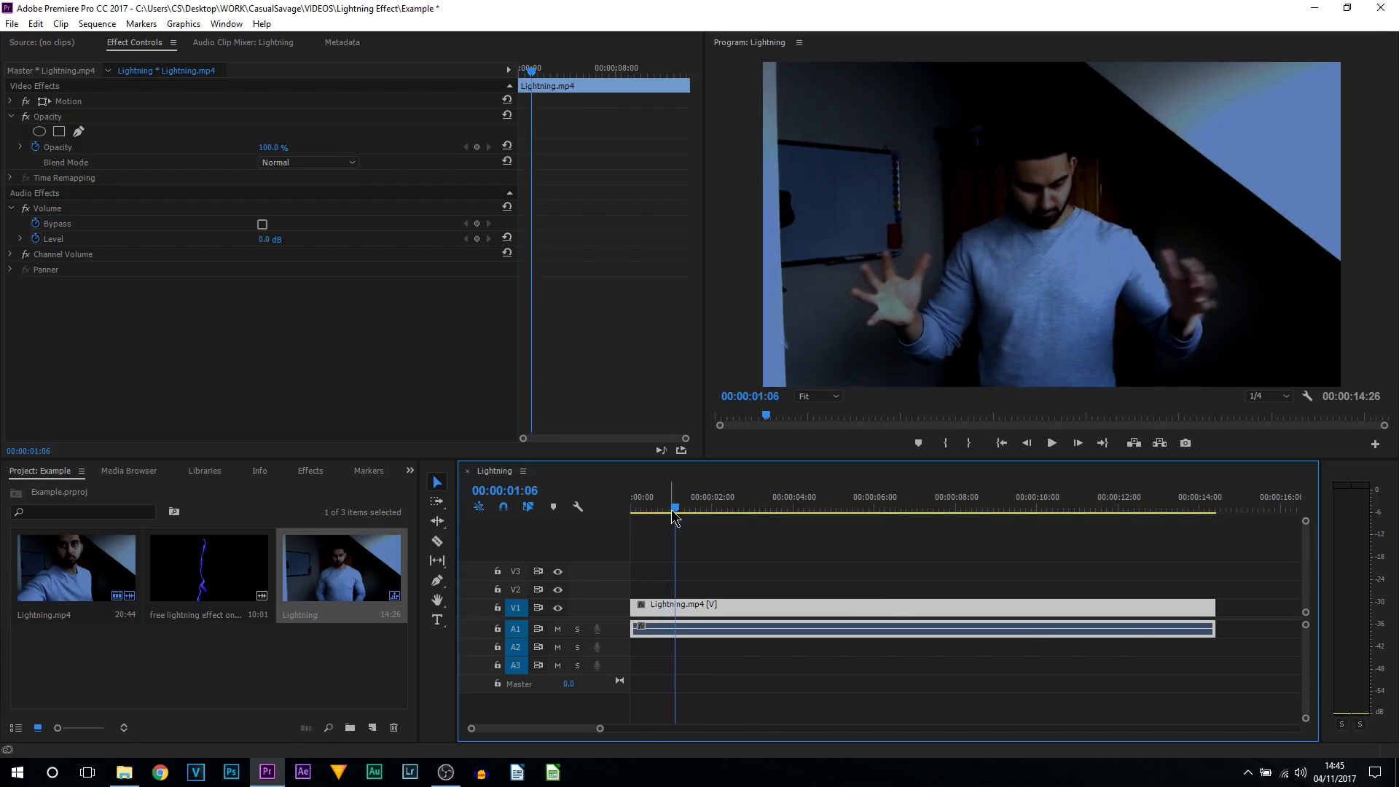
left_click(920, 443)
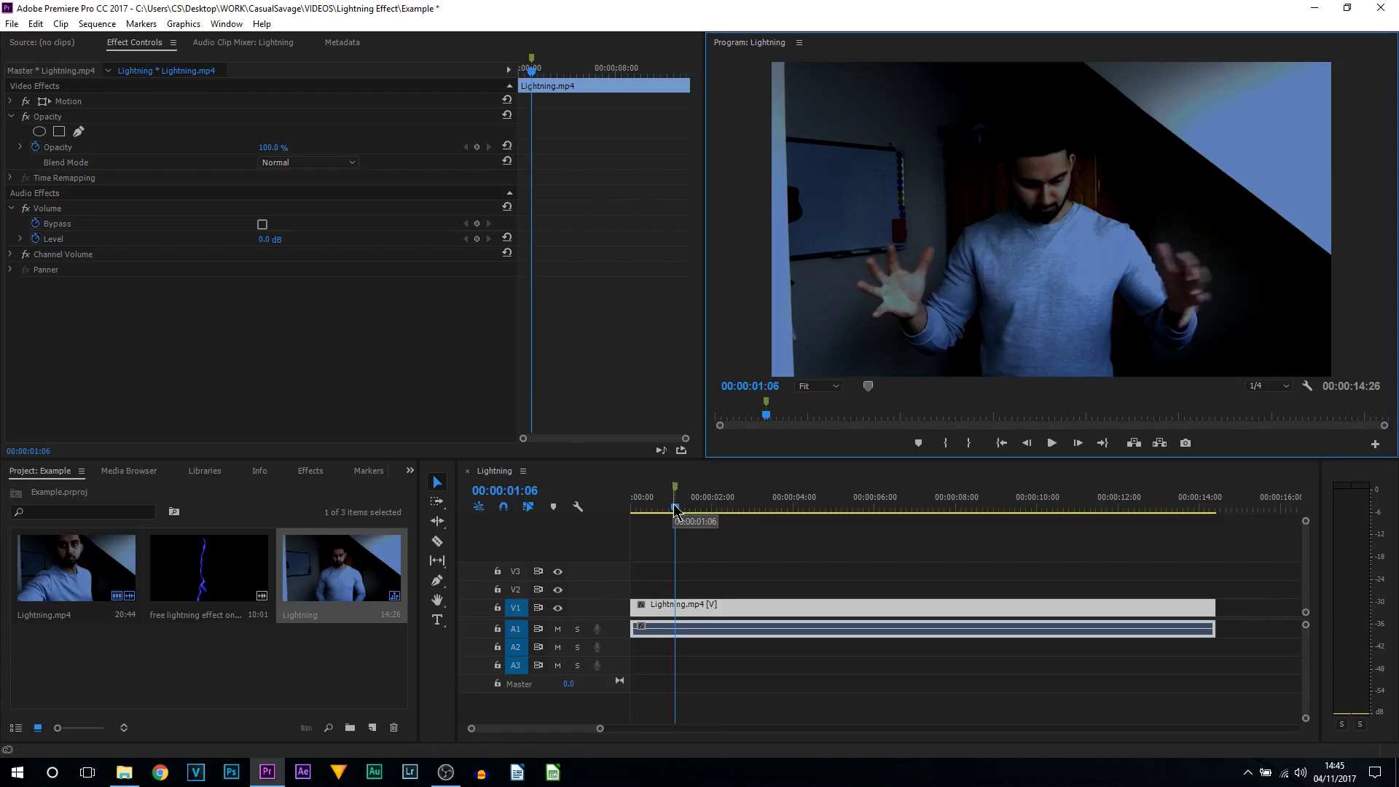
left_click_drag(675, 513, 1105, 512)
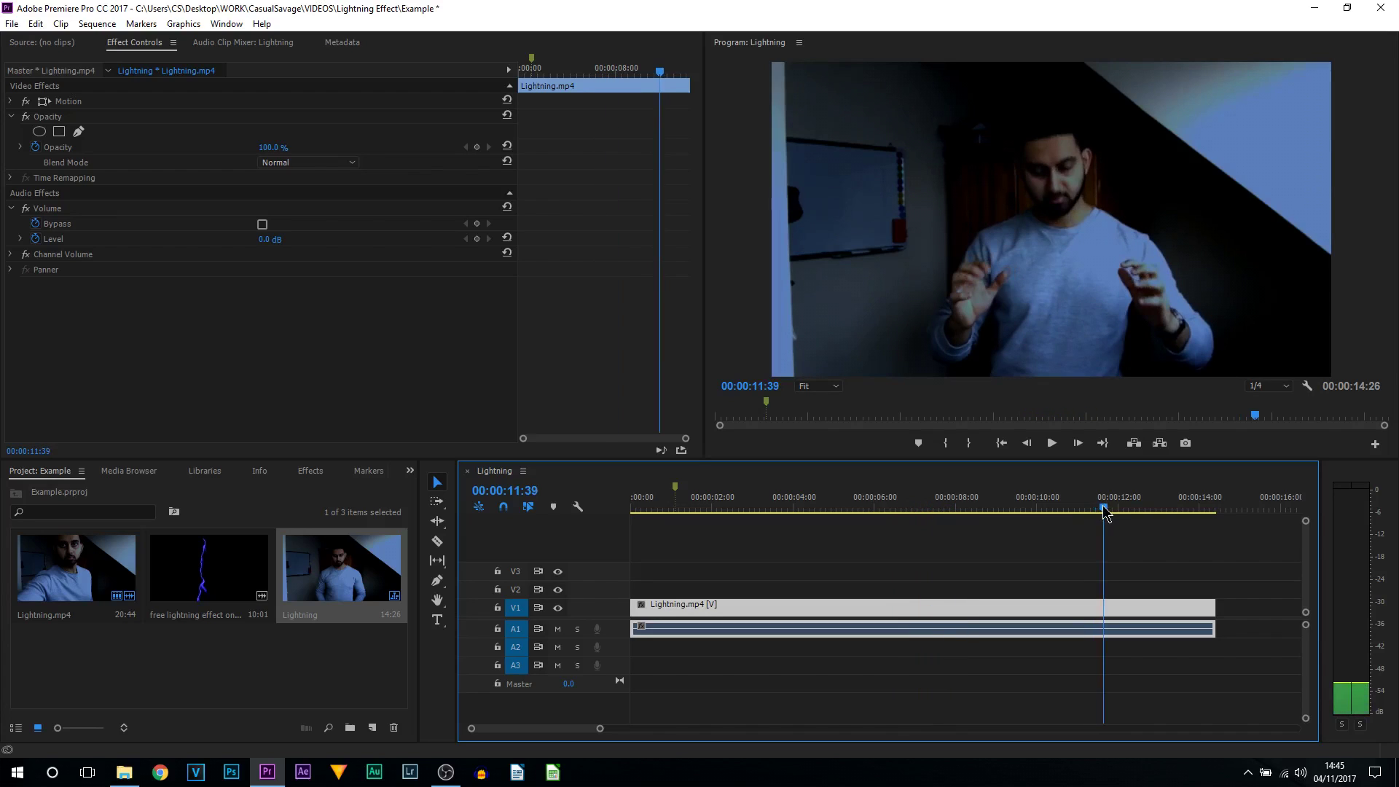
left_click(919, 443)
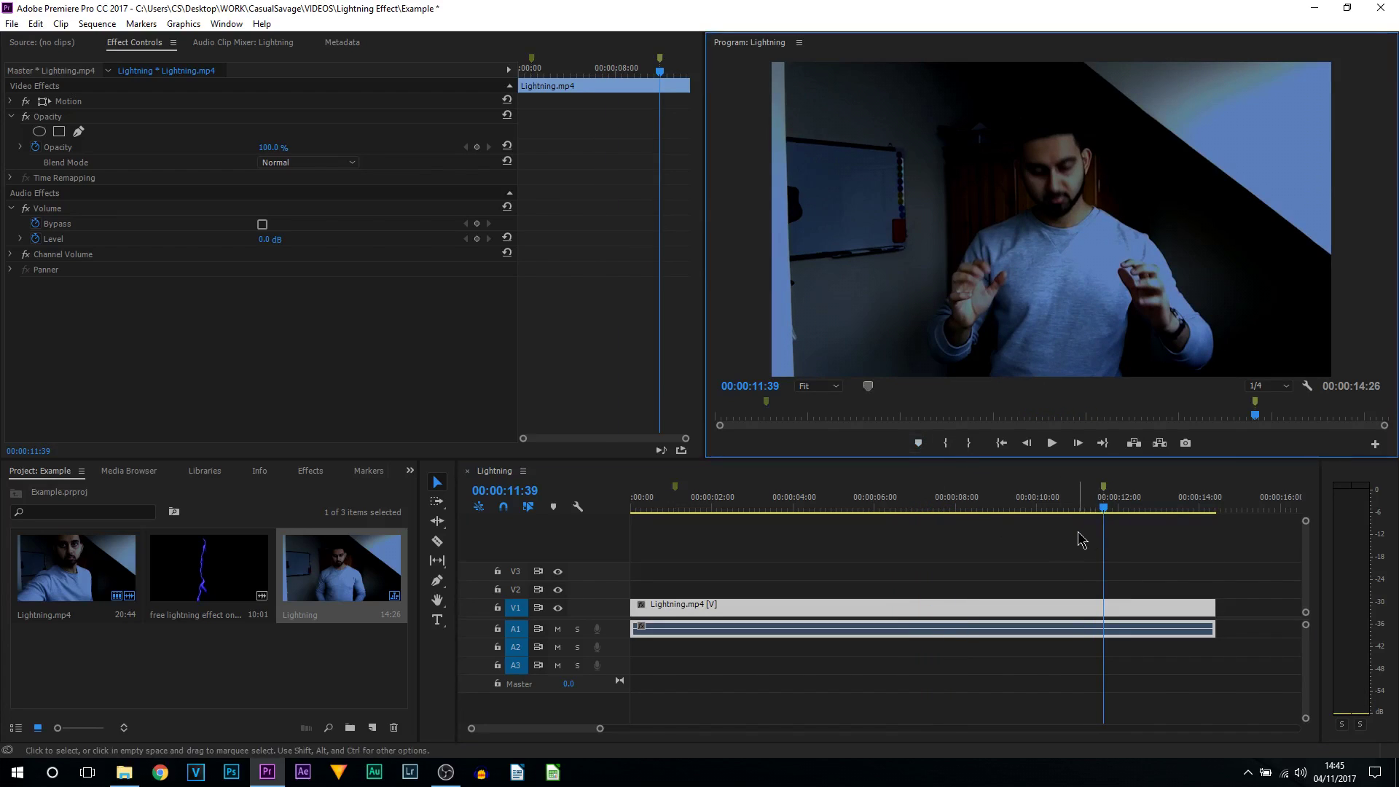
Place the free lightning effect clip on V2, starting at the first marker
left_click(191, 576)
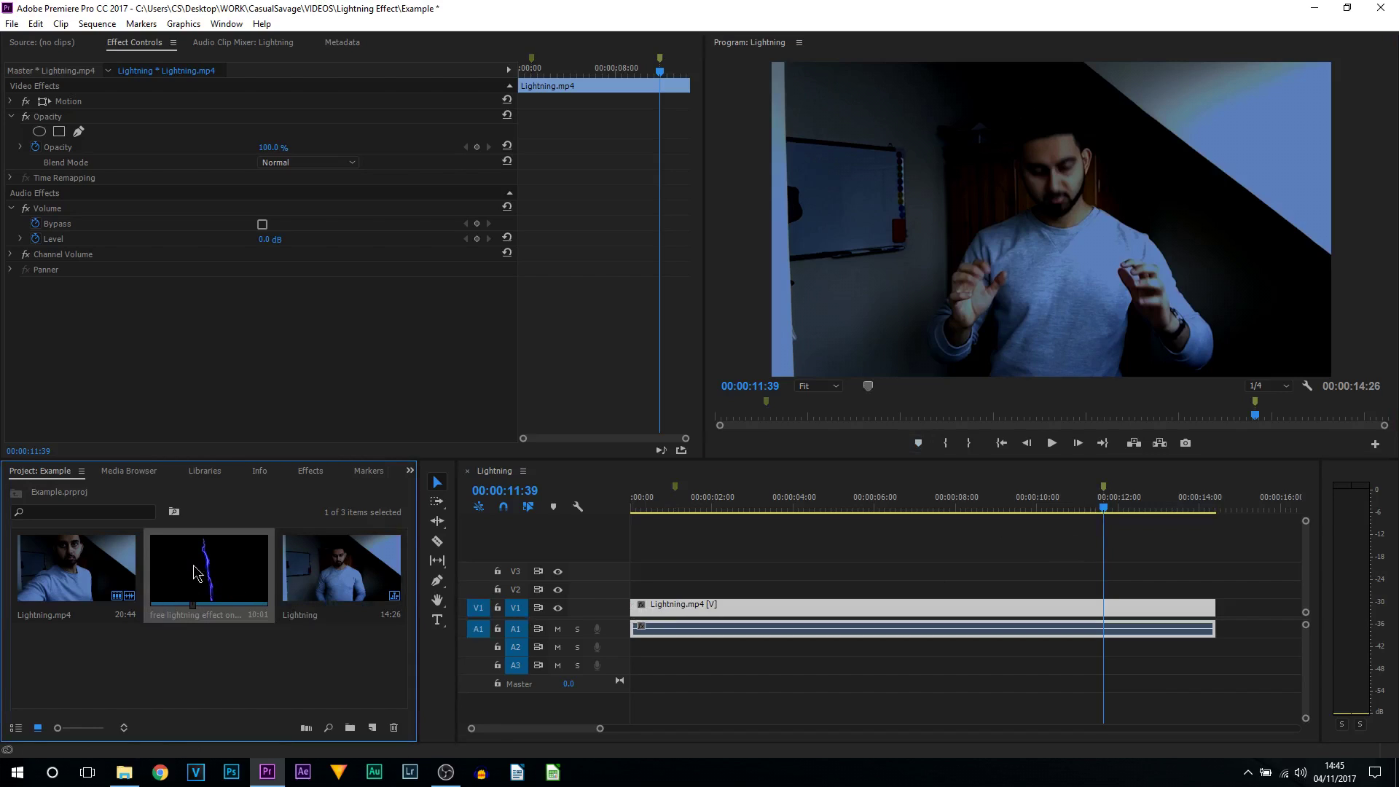
left_click_drag(194, 574, 672, 594)
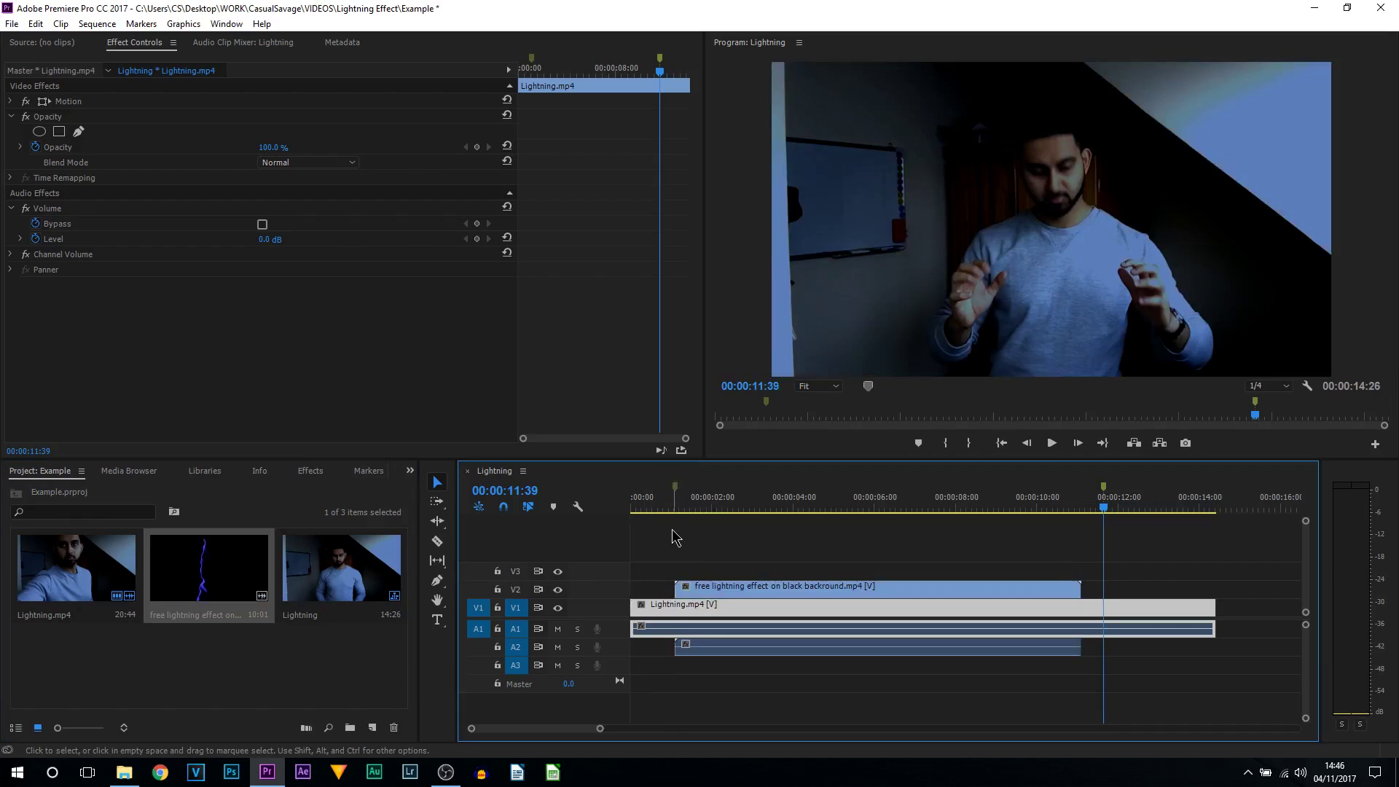
left_click(677, 508)
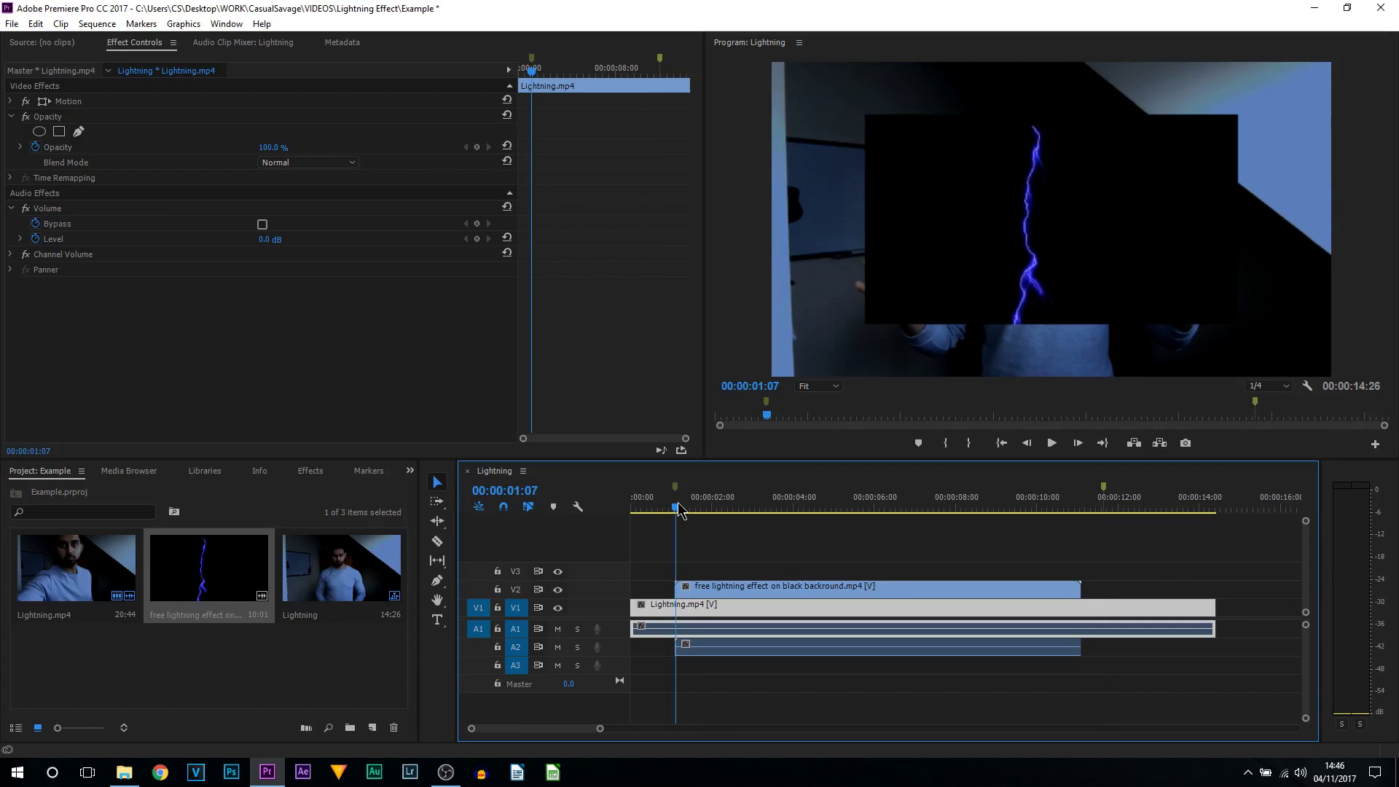
left_click_drag(677, 506, 686, 508)
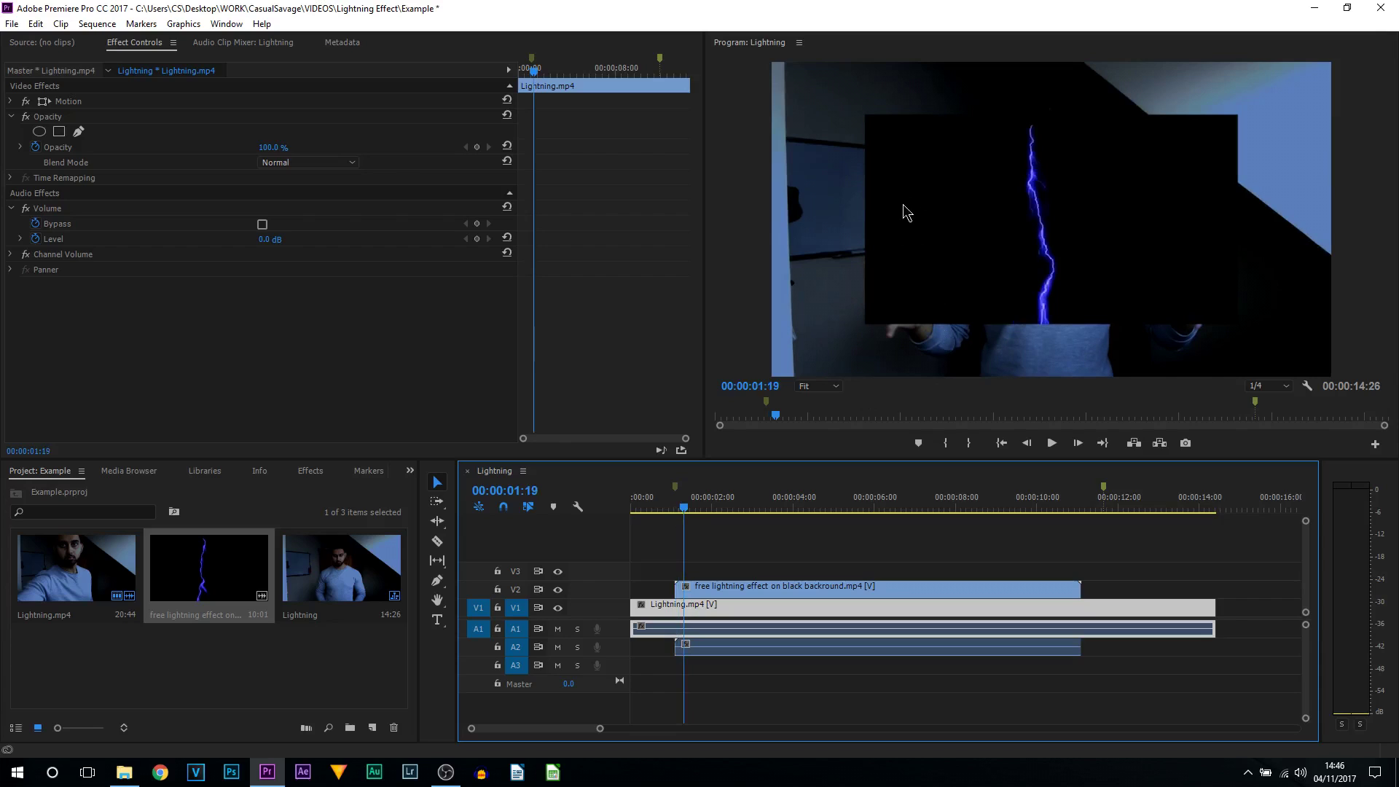
Apply Set to Frame Size to the lightning clip and play back to review it
left_click(704, 592)
right_click(704, 593)
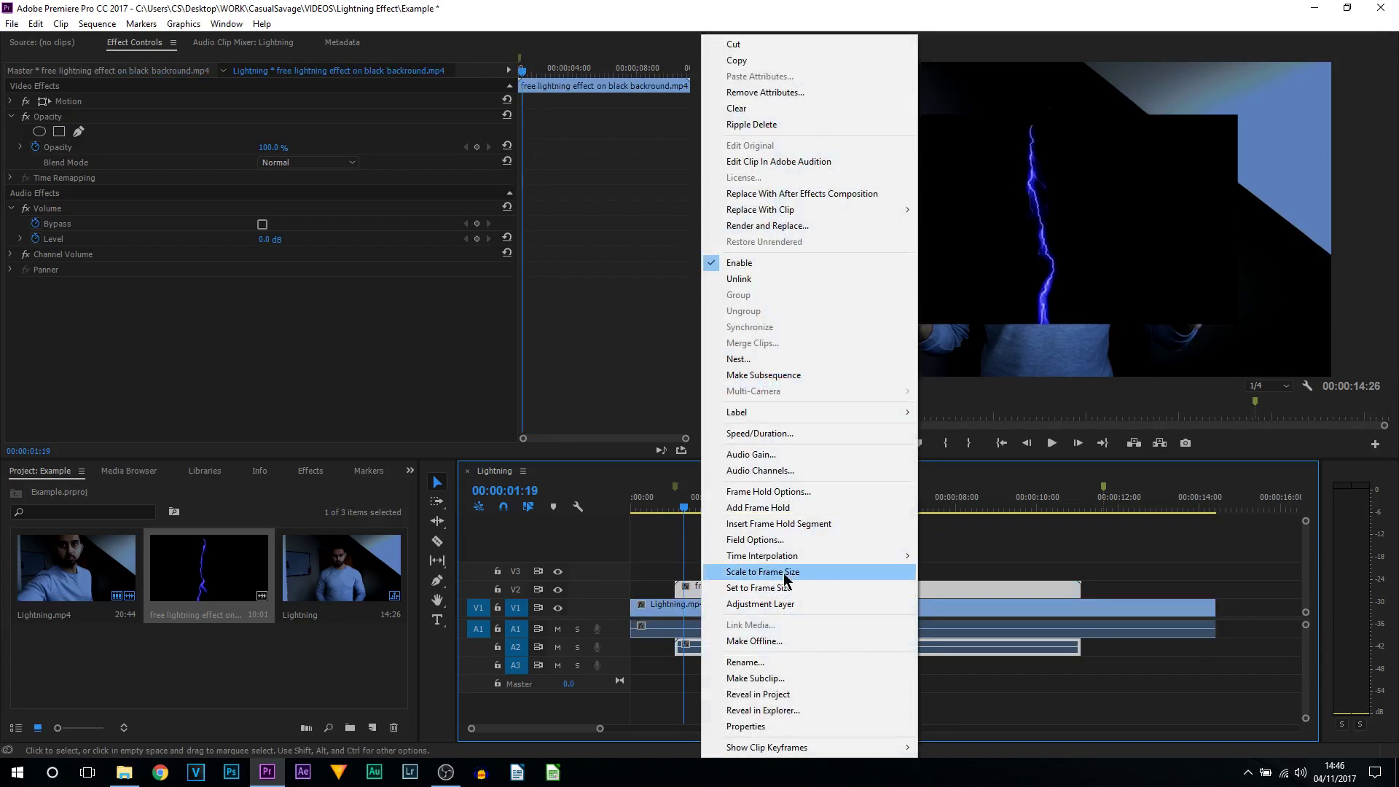
left_click(794, 587)
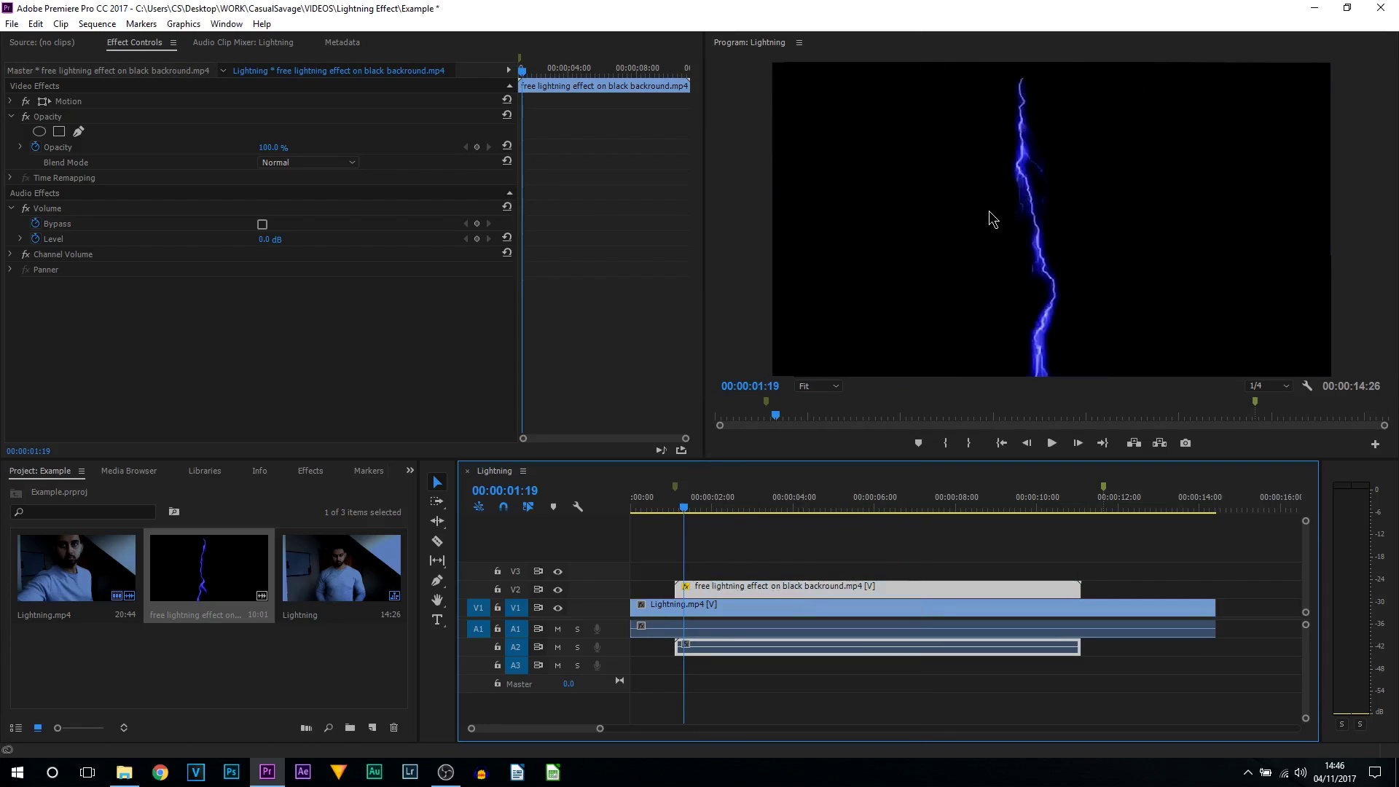
left_click_drag(1060, 509, 984, 509)
left_click(1052, 442)
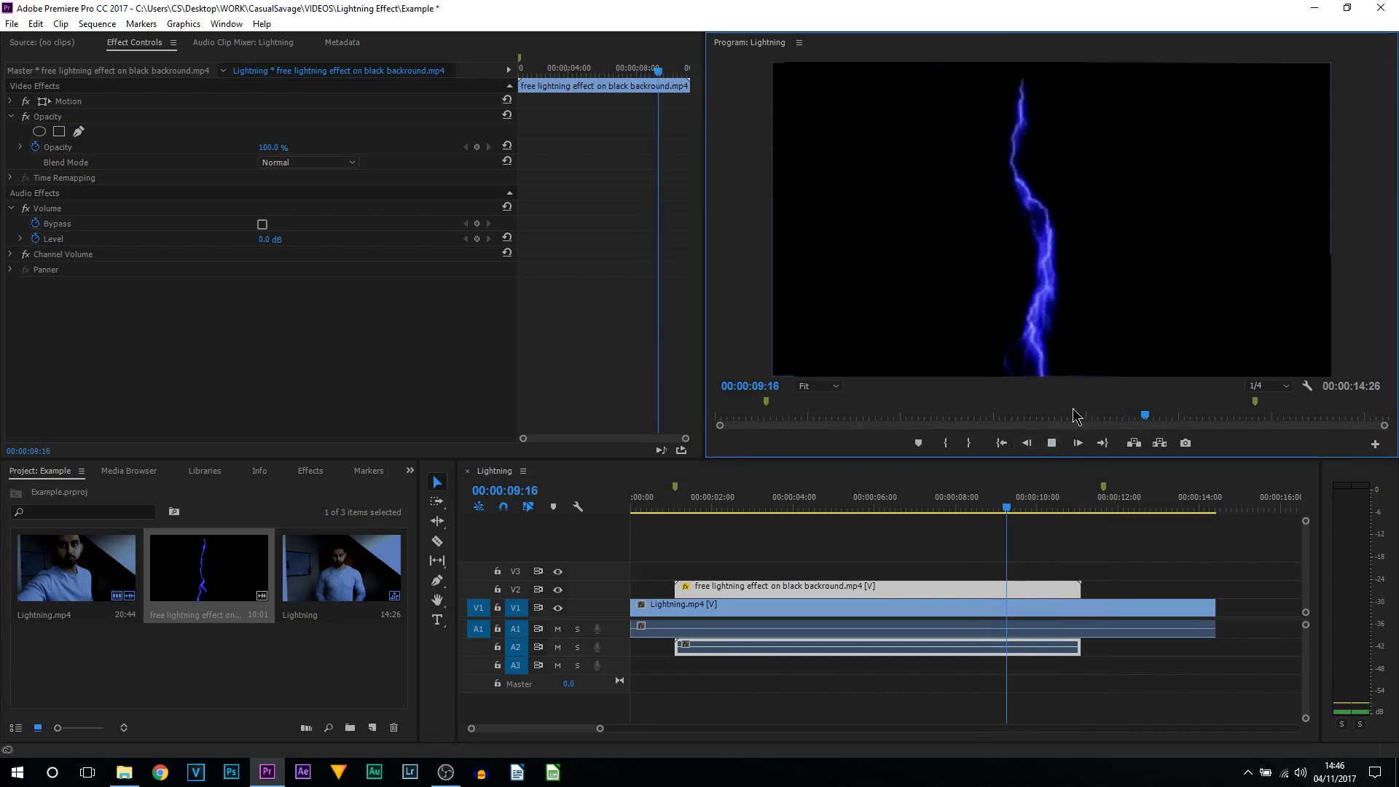
key("space")
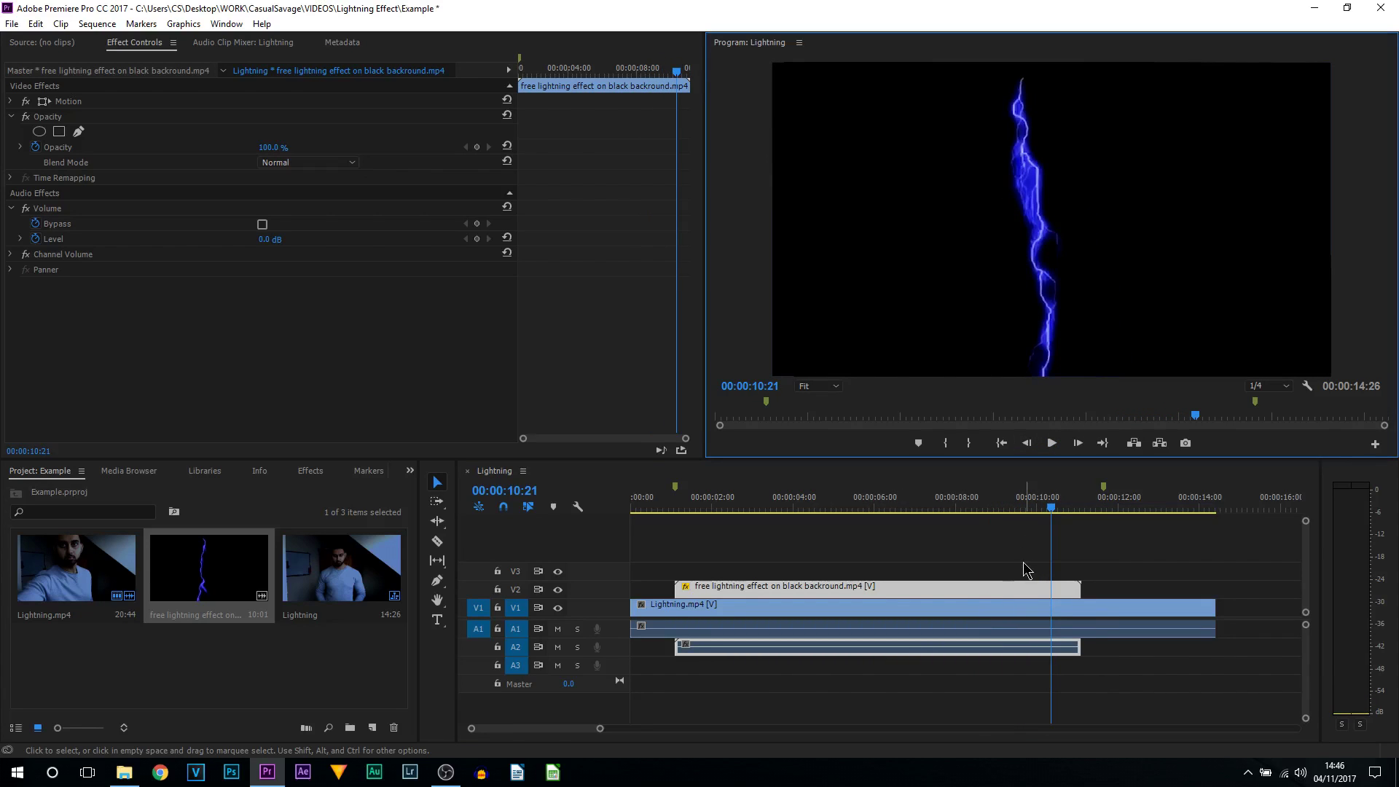
Give the lightning clip a 00:00:12:01 duration with Optical Flow, and trim it to the second marker
right_click(991, 592)
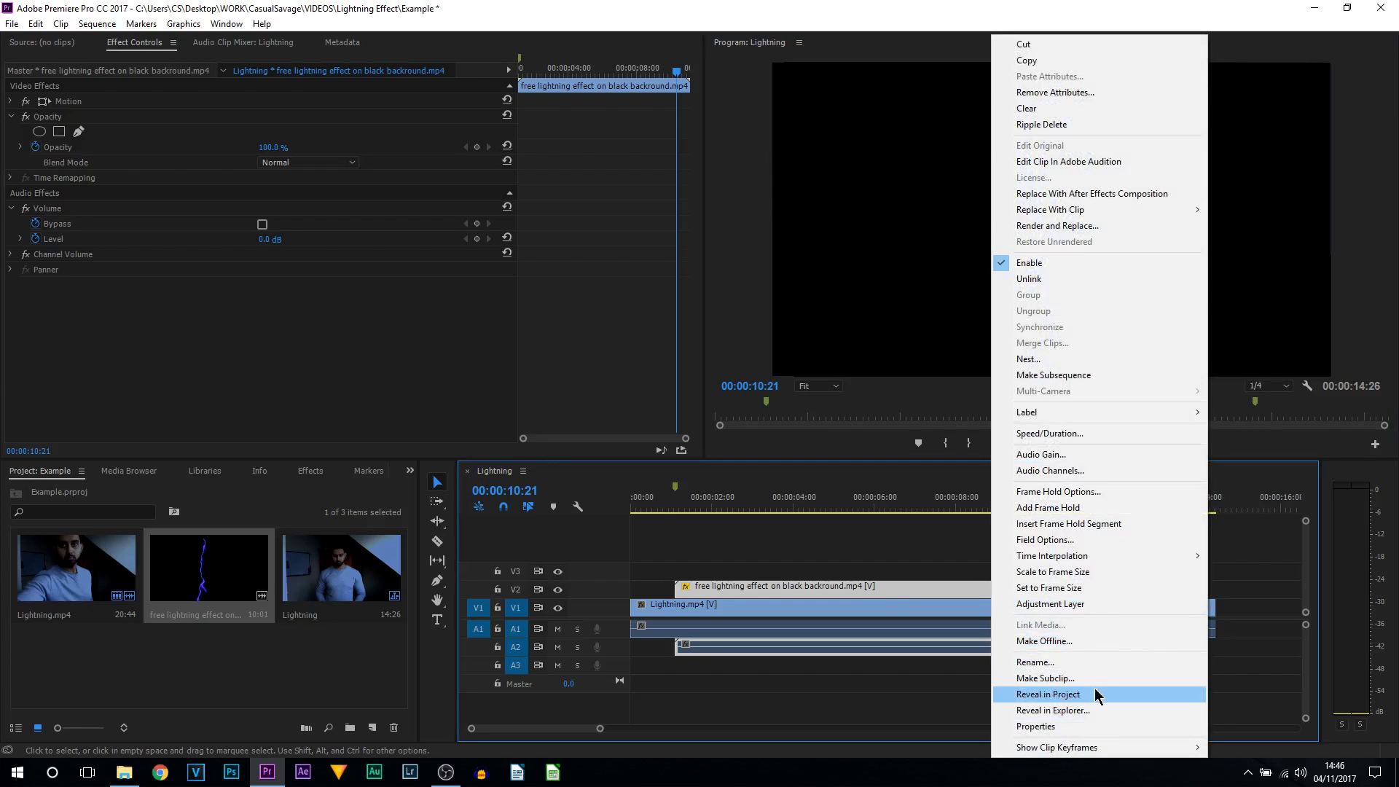
left_click(1103, 434)
left_click(717, 352)
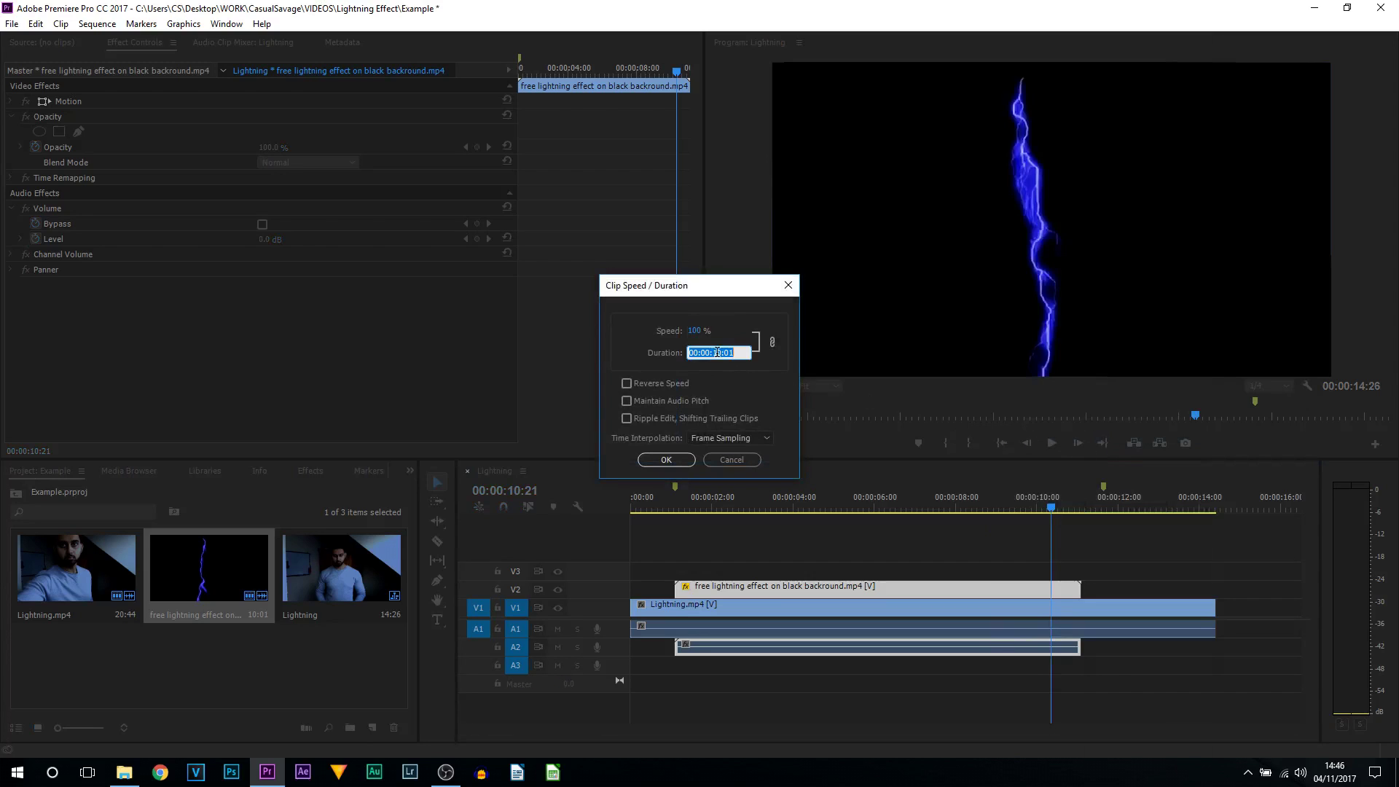
left_click(717, 353)
left_click(713, 439)
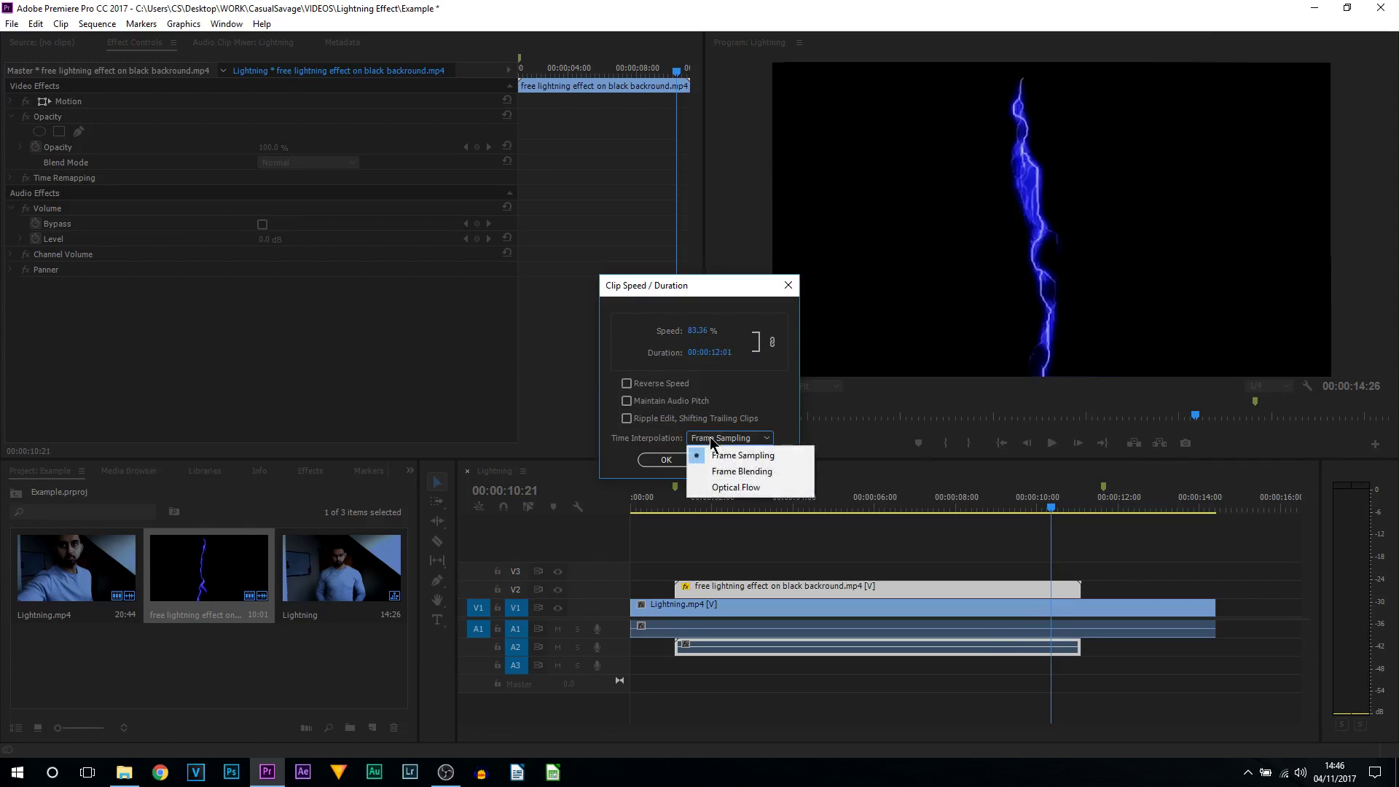
left_click(773, 487)
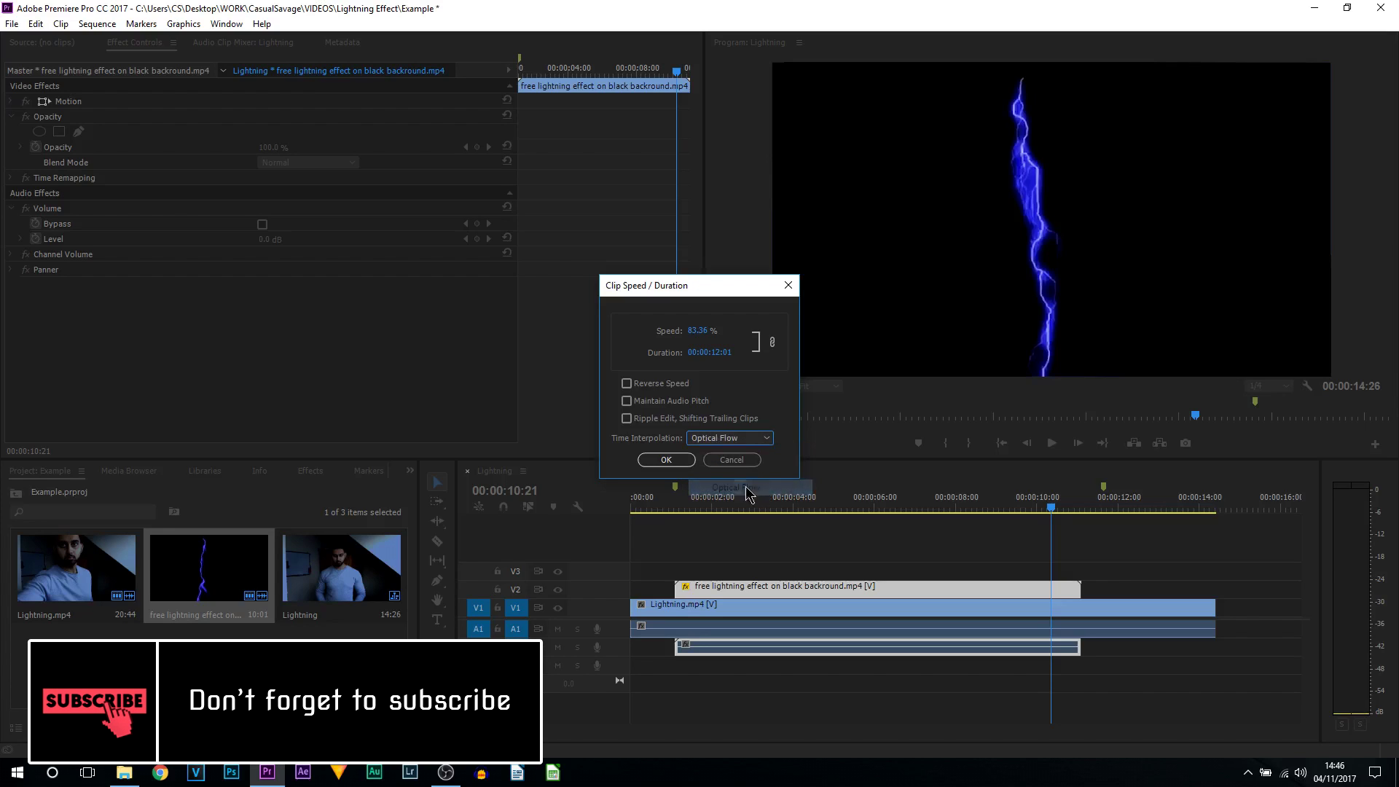
left_click(667, 460)
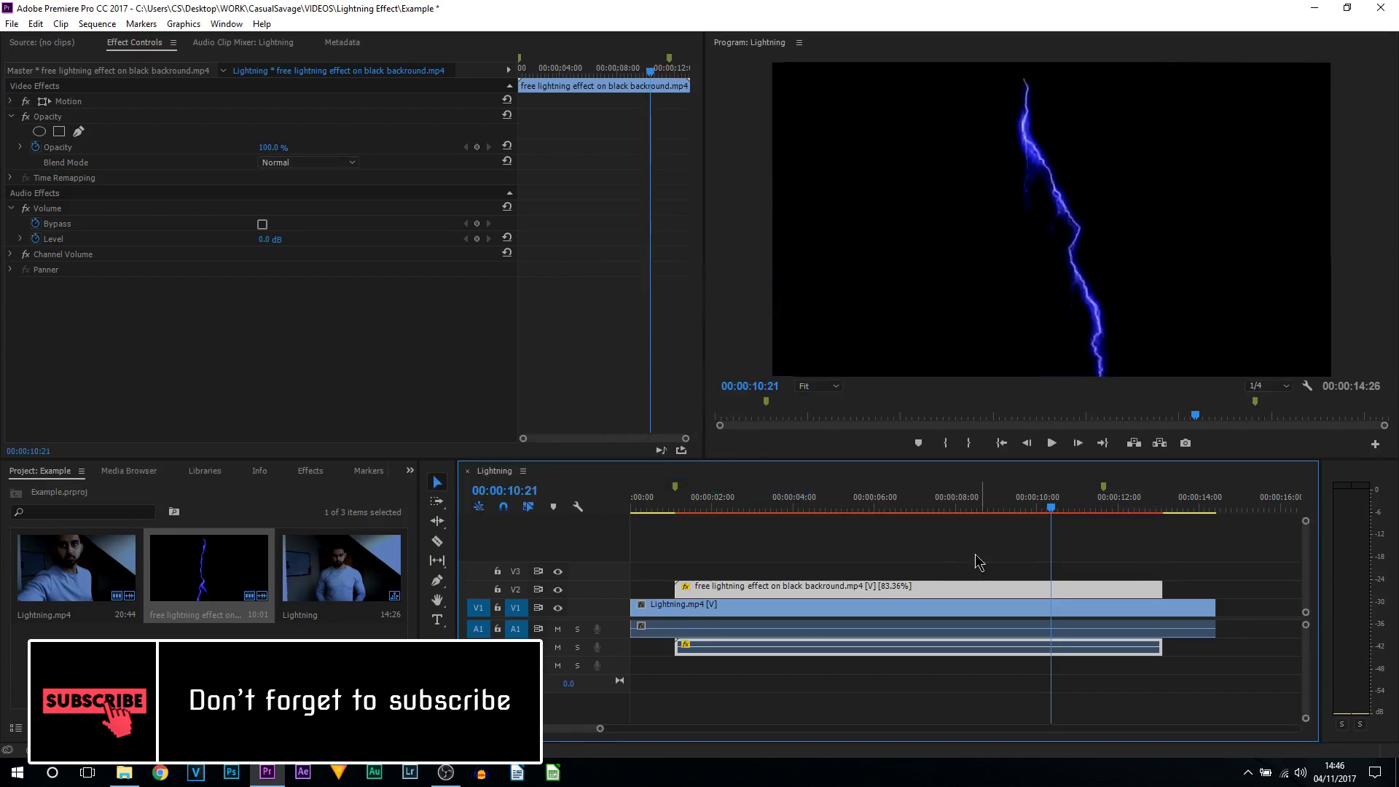
left_click_drag(1161, 589, 1102, 586)
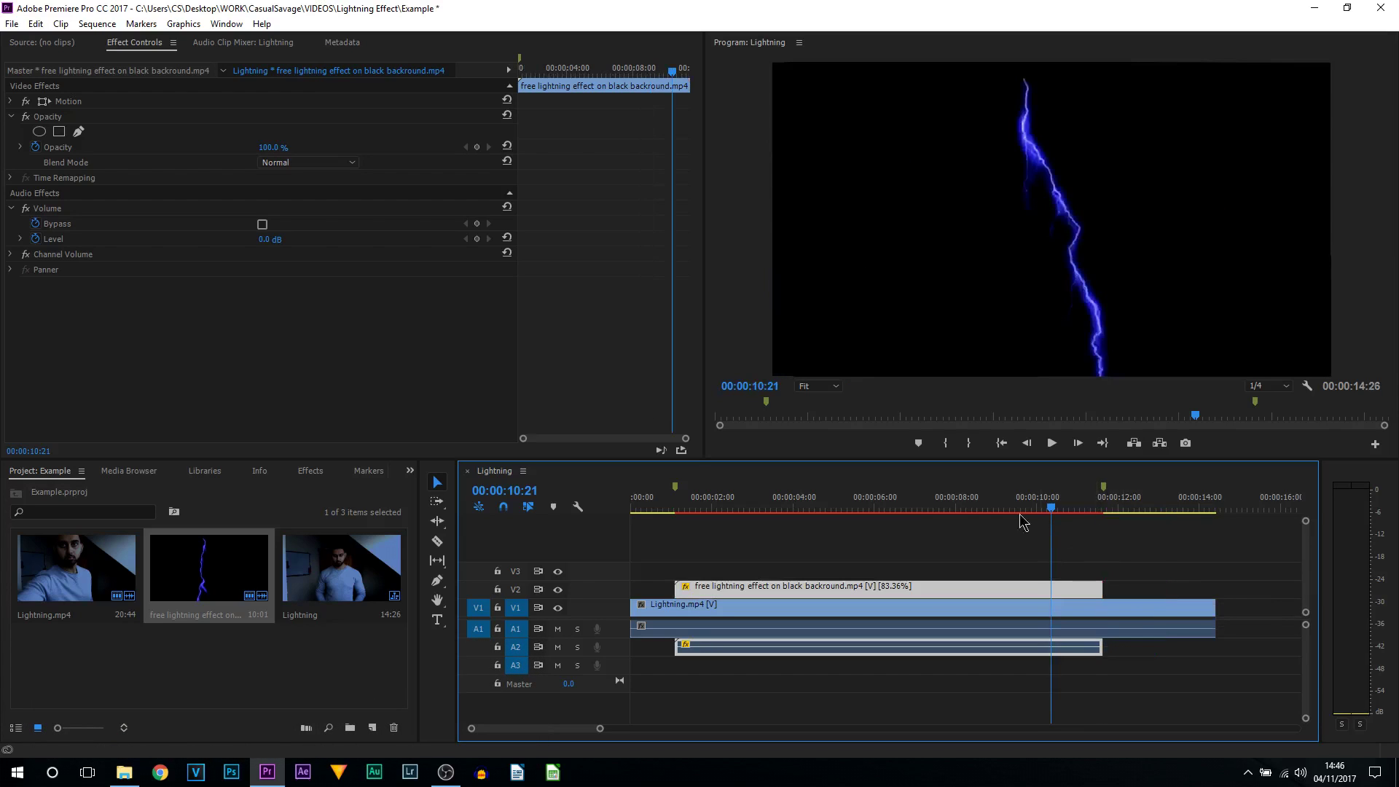
left_click(1052, 442)
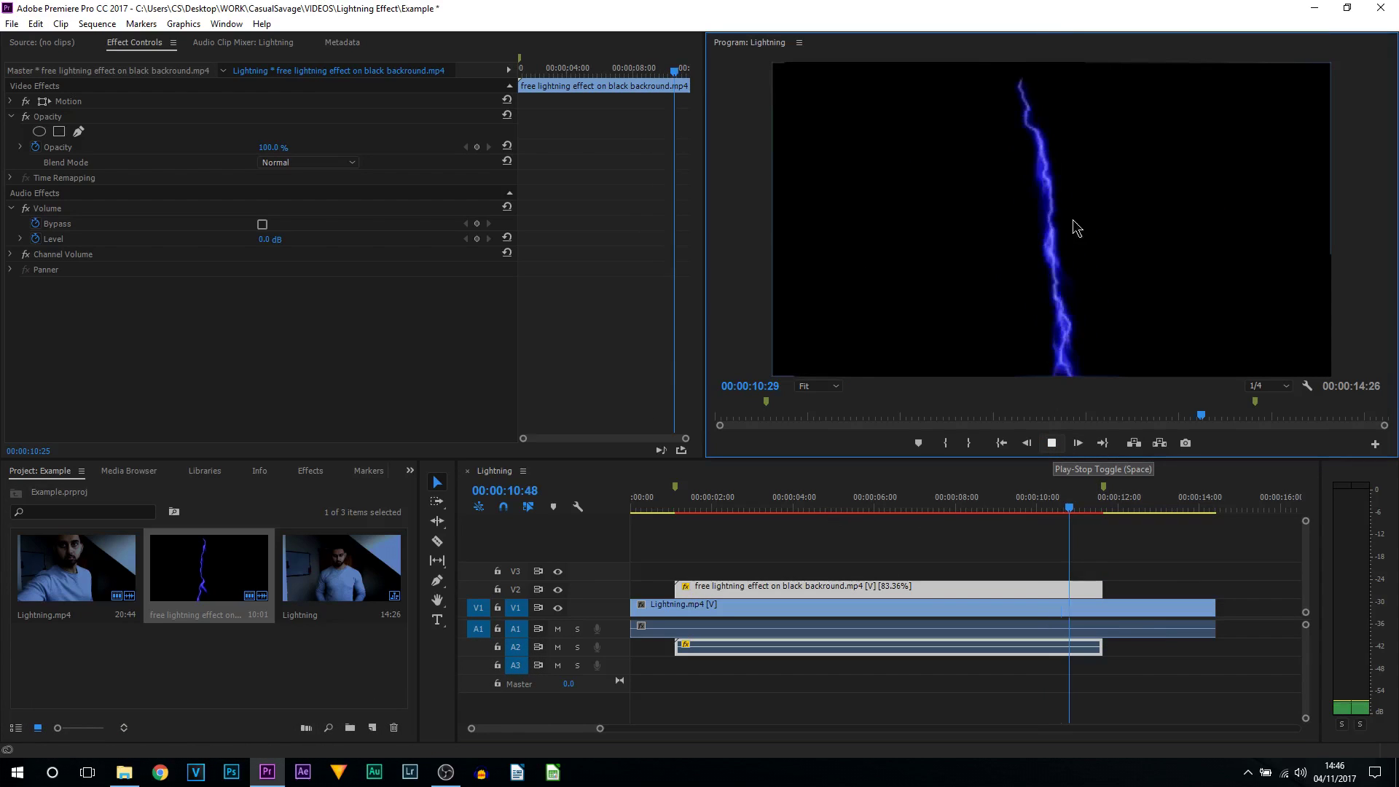
Set the V2 lightning clip's Opacity blend mode to Color Dodge, then expand Motion
left_click(683, 500)
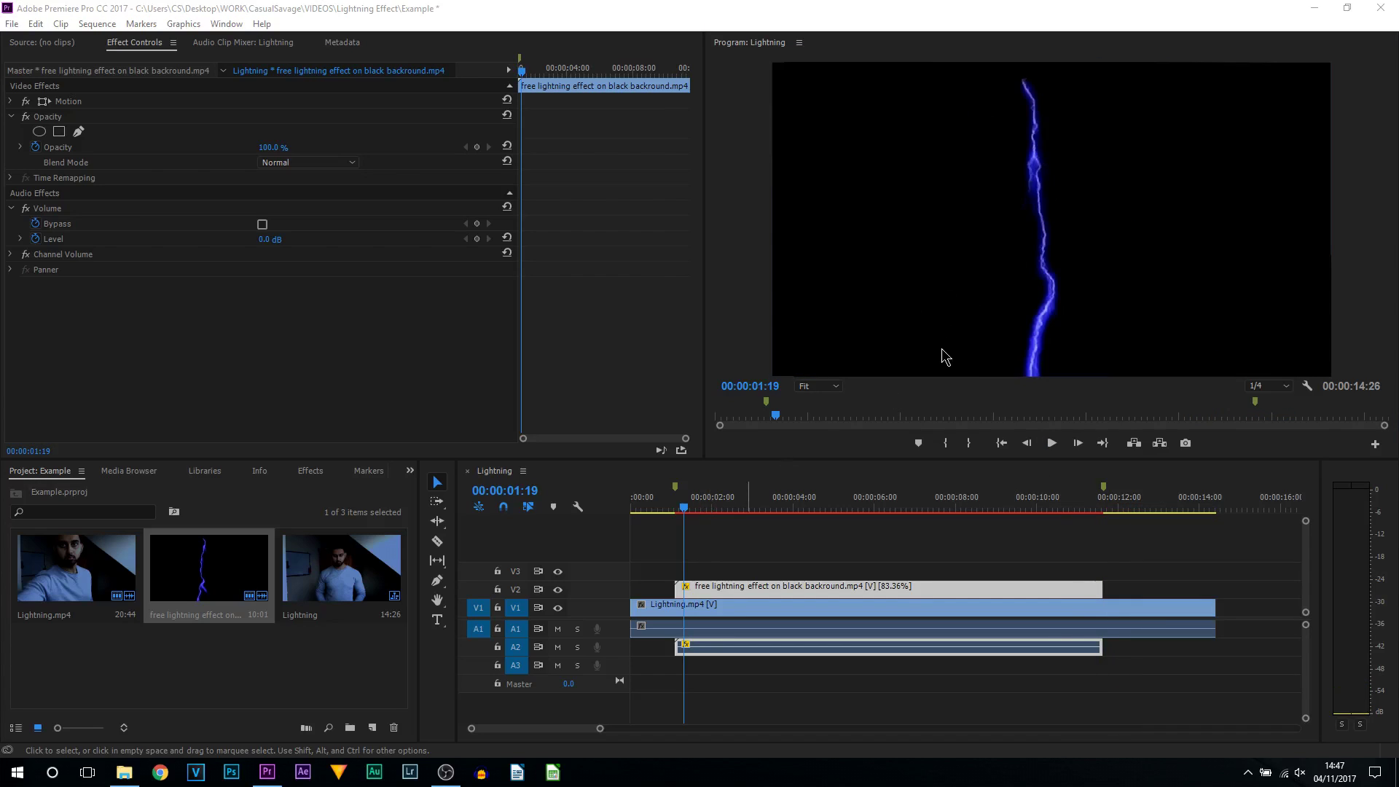
left_click(704, 592)
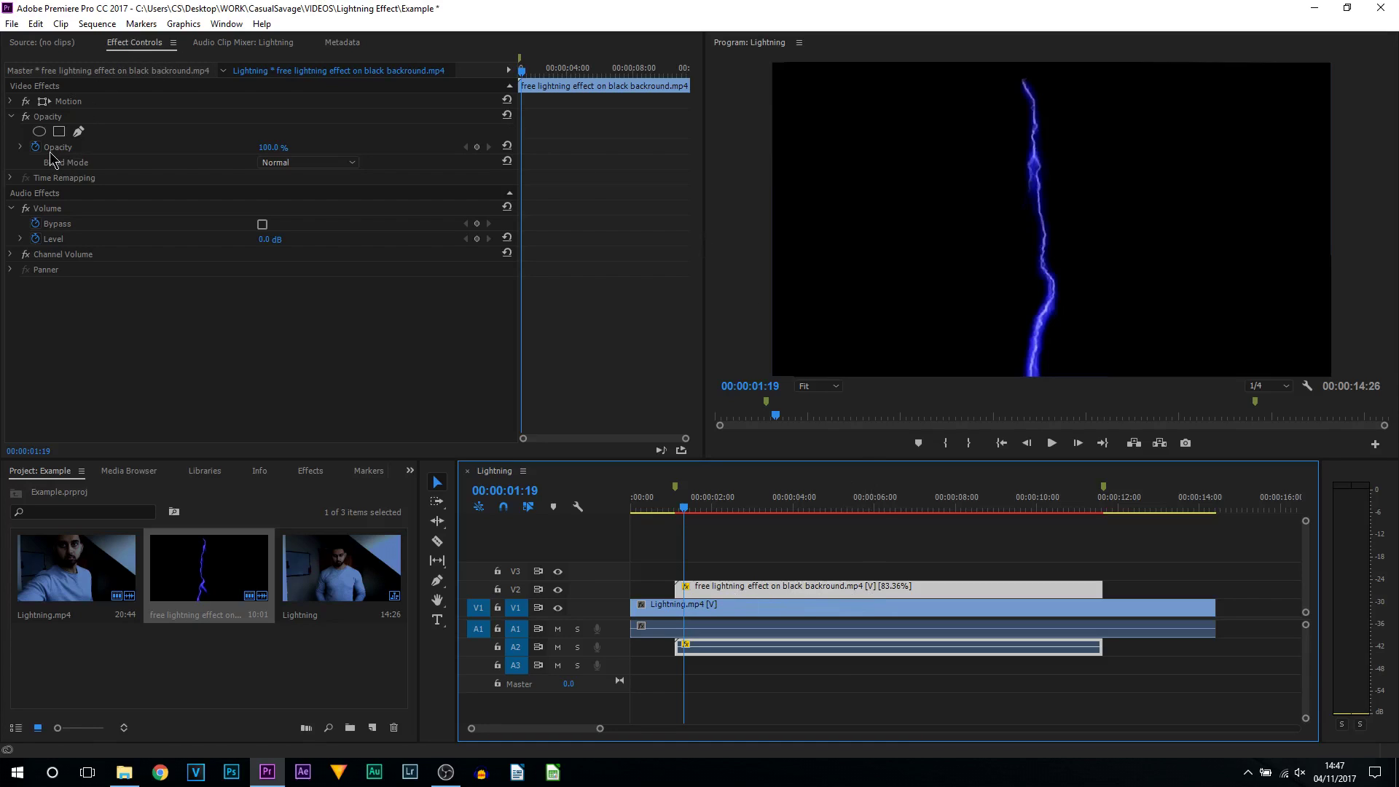
left_click(296, 163)
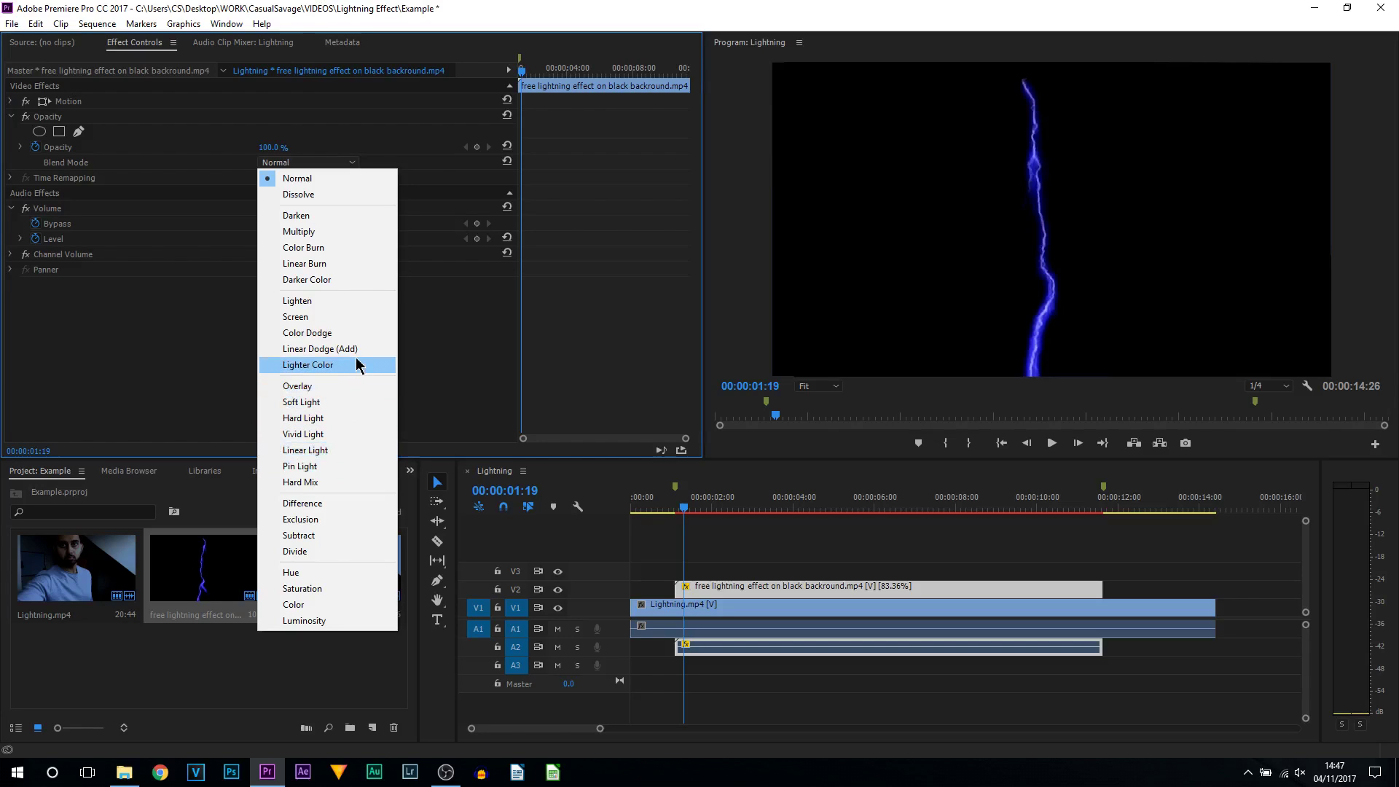
left_click(313, 335)
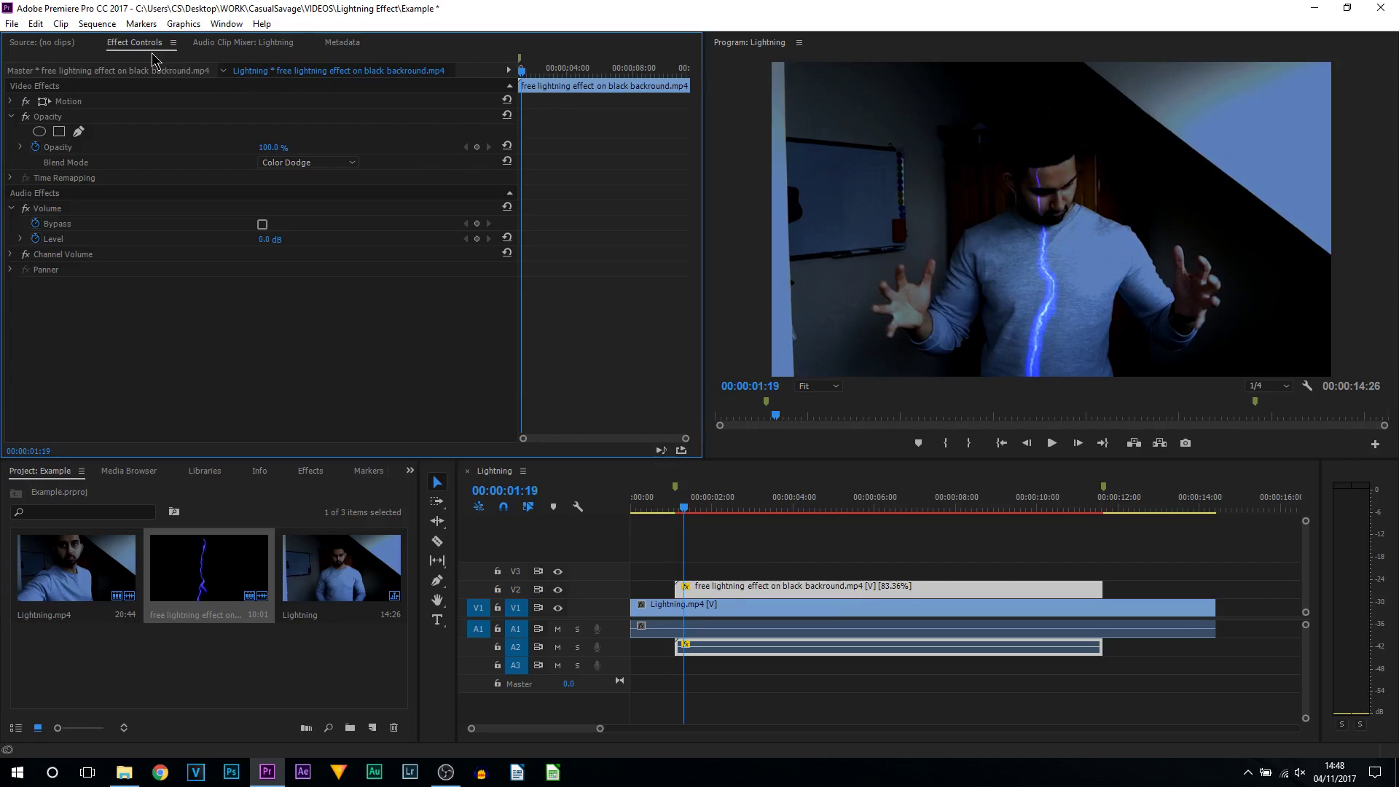
left_click(11, 102)
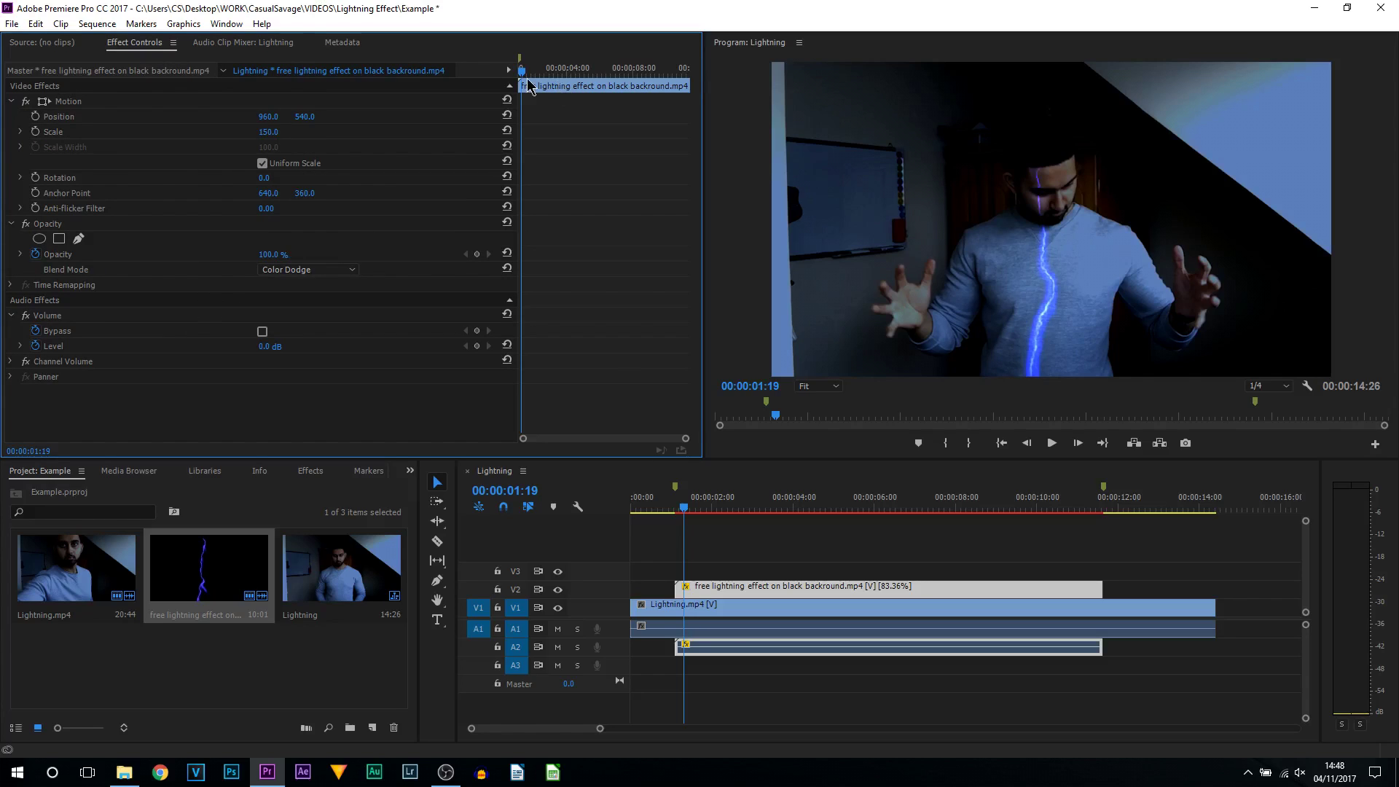
At 00:00:01:06, turn on keyframing for the lightning's Position, Scale and Rotation
left_click_drag(522, 76, 515, 76)
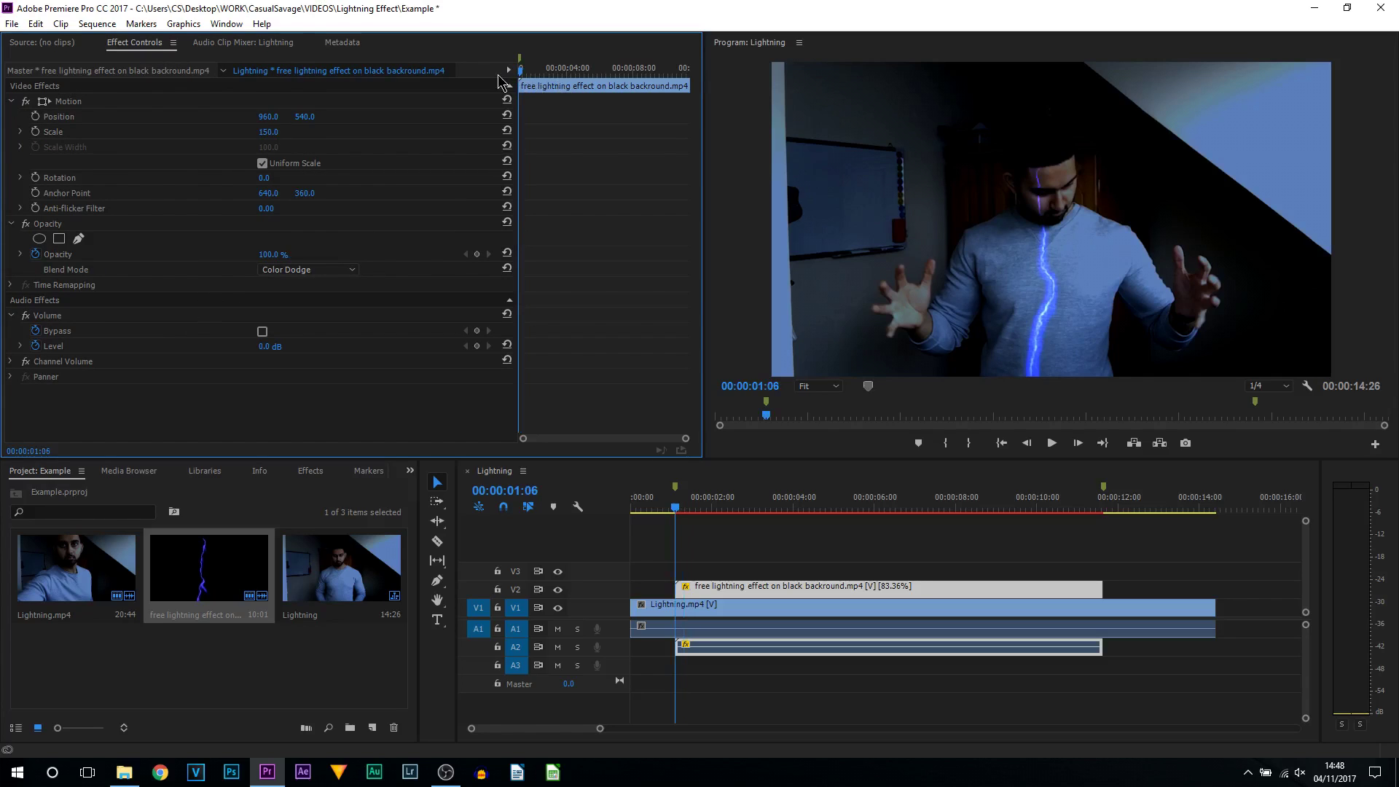
left_click(36, 117)
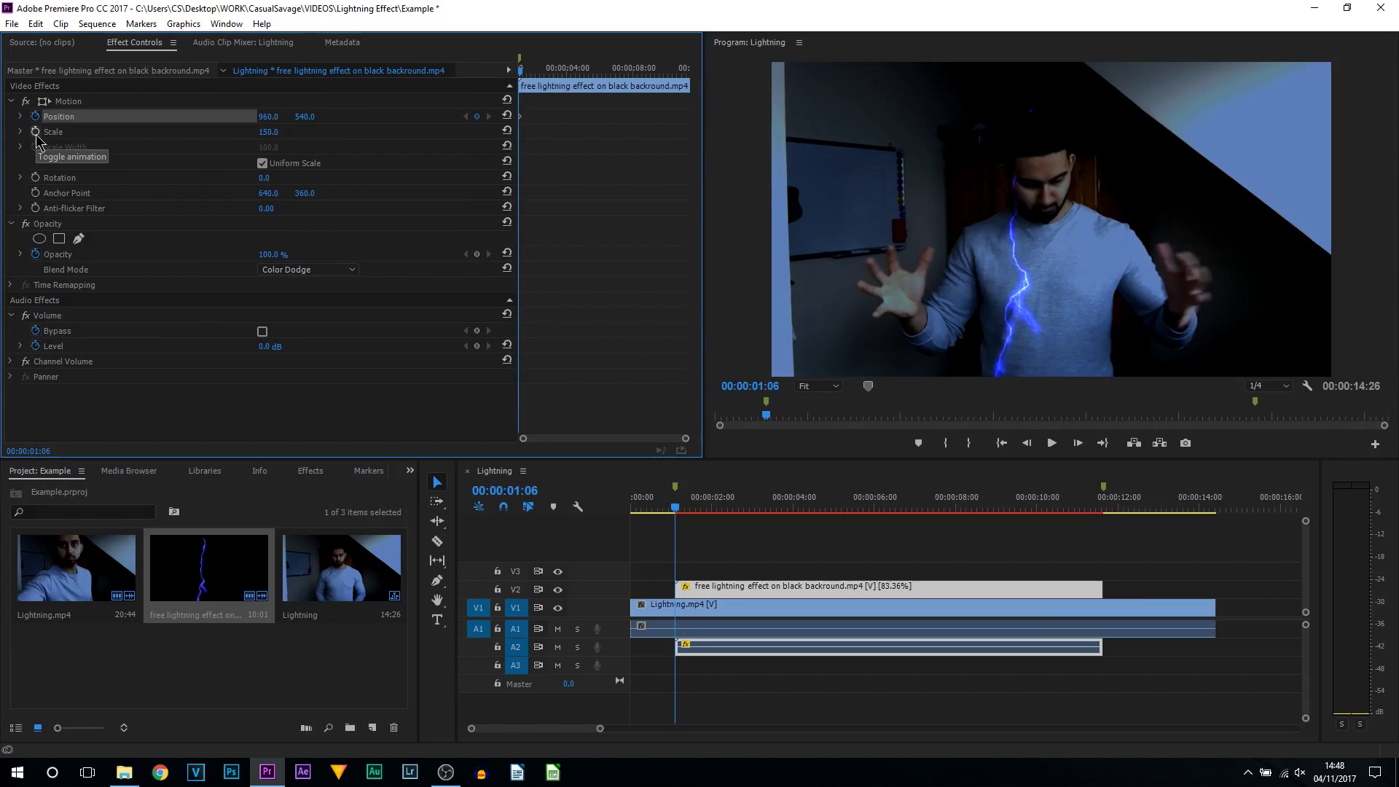
left_click(35, 132)
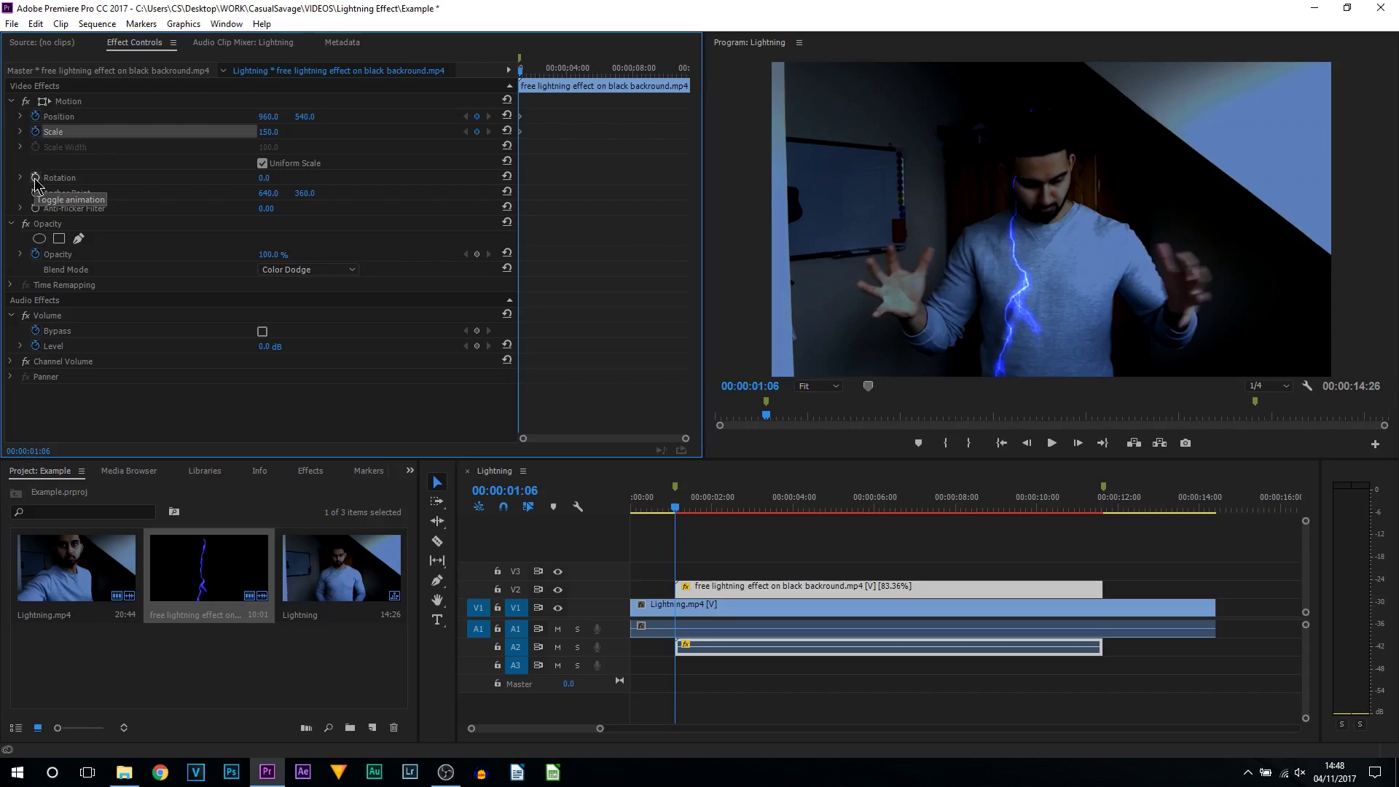
left_click(35, 179)
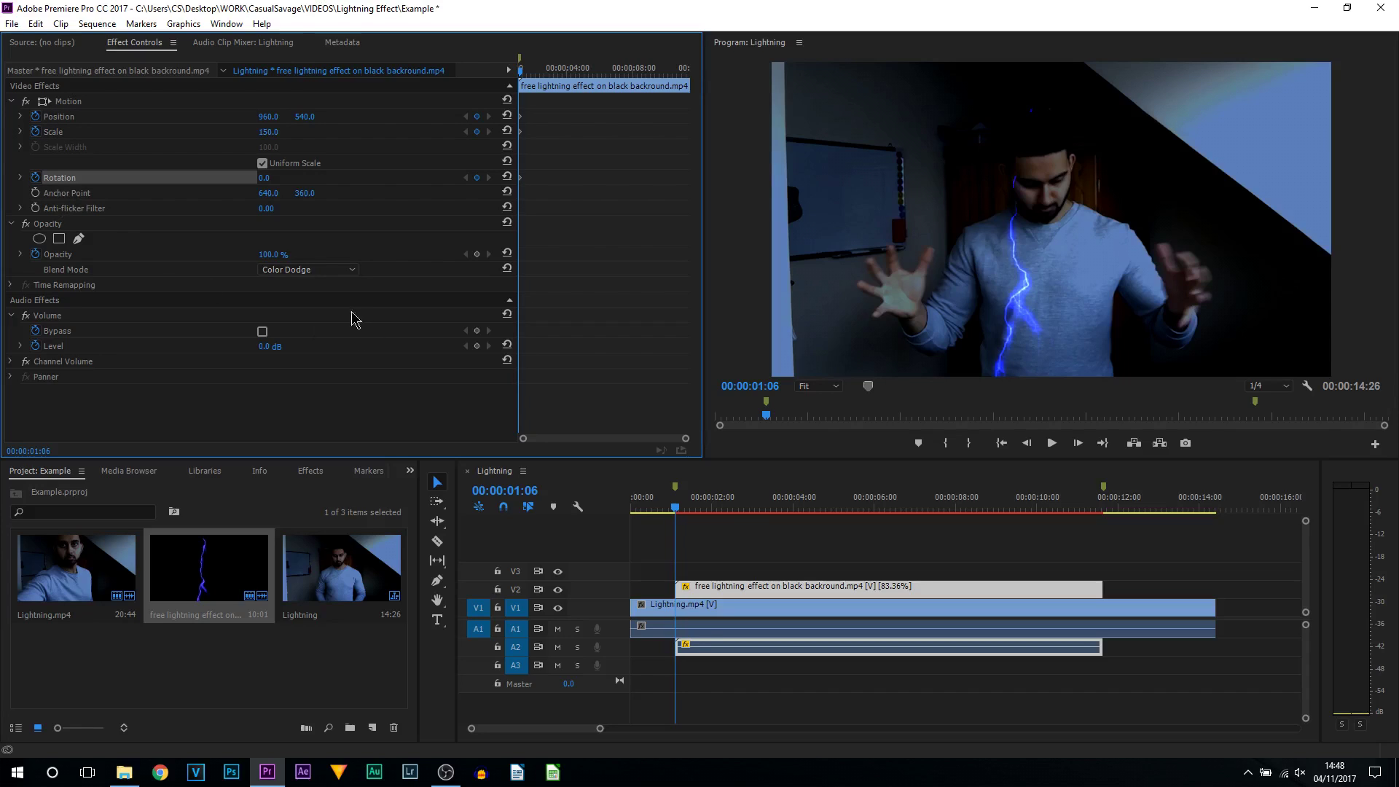
left_click(20, 177)
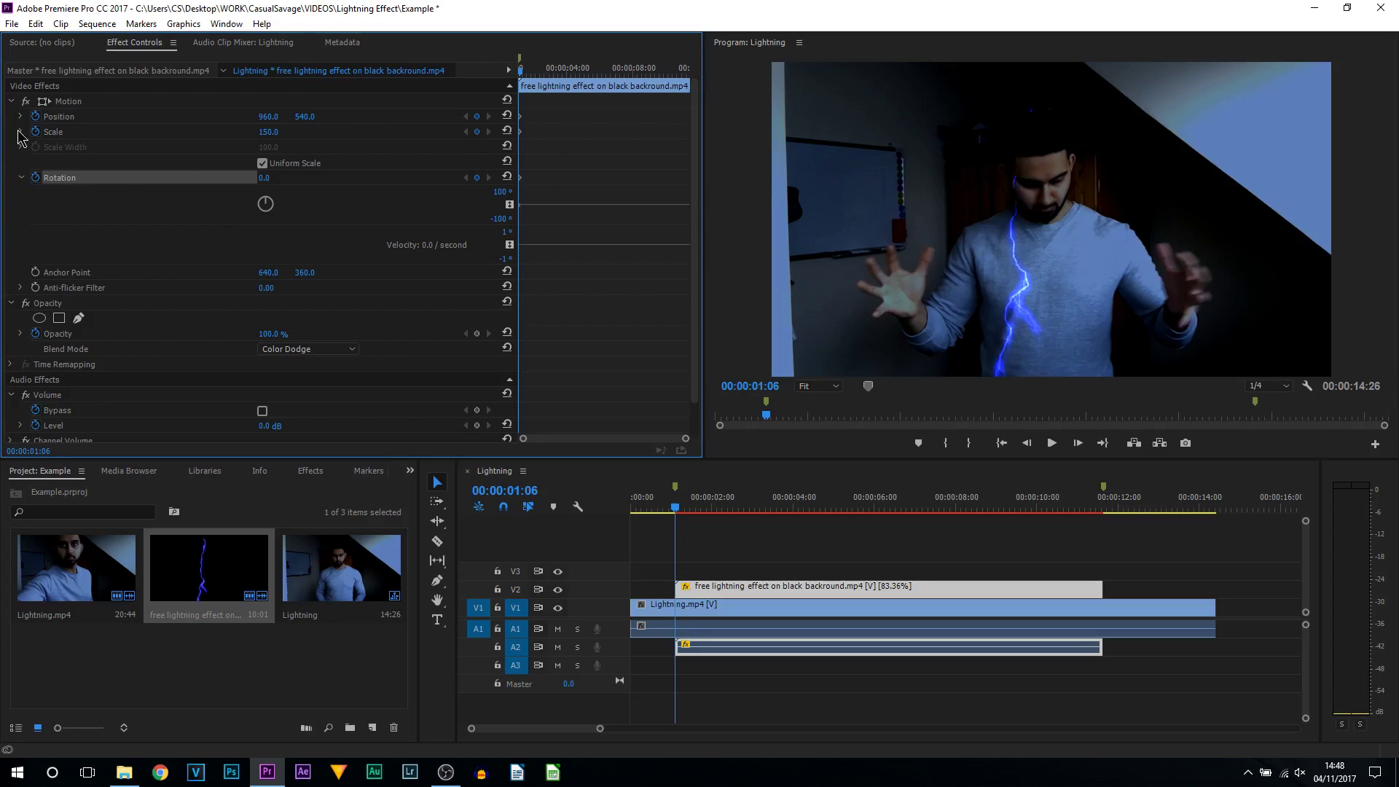
Set the first keyframe to Rotation -93.5°, Scale 106.2, Position 884, 691, and save the project
left_click(20, 132)
left_click(20, 117)
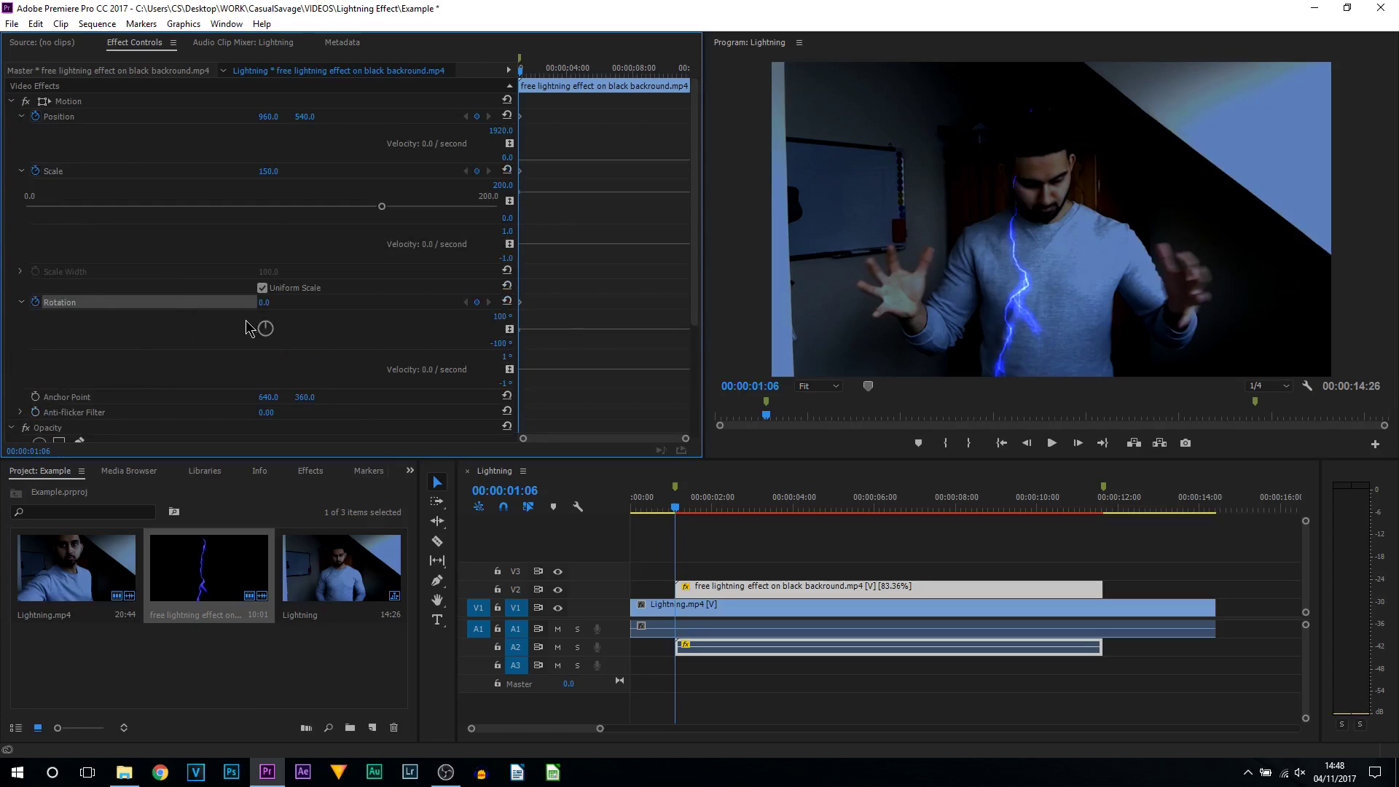
left_click_drag(265, 331, 242, 337)
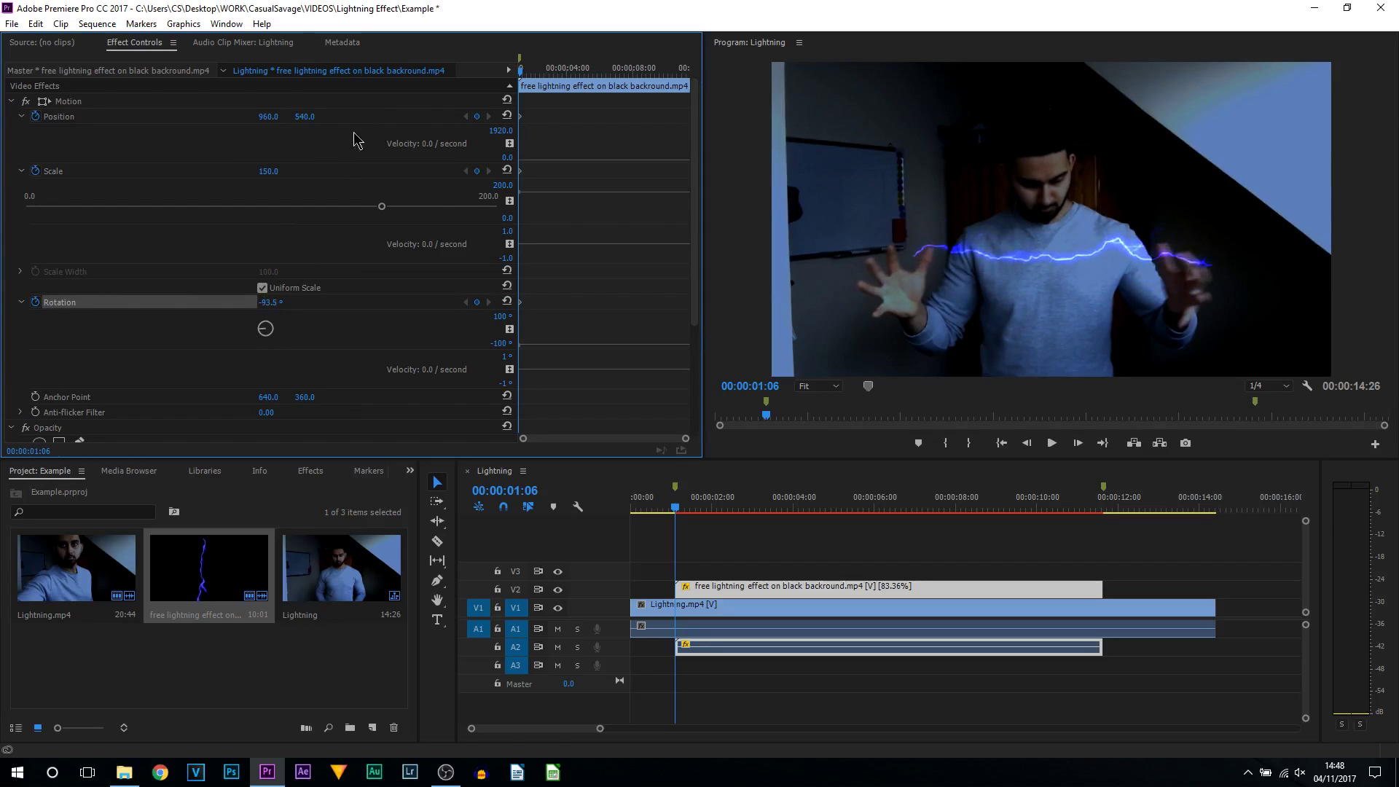
left_click_drag(381, 208, 276, 208)
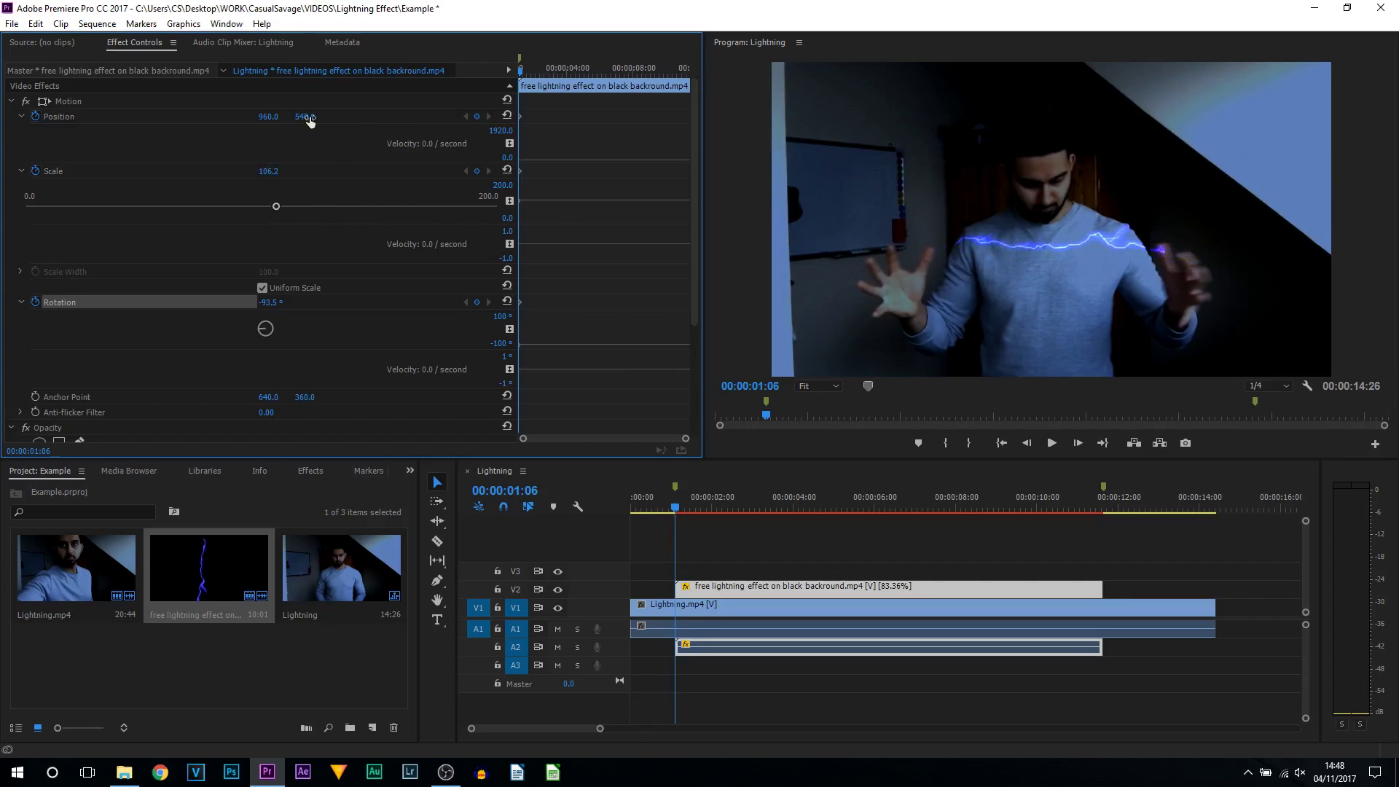
left_click_drag(309, 120, 210, 124)
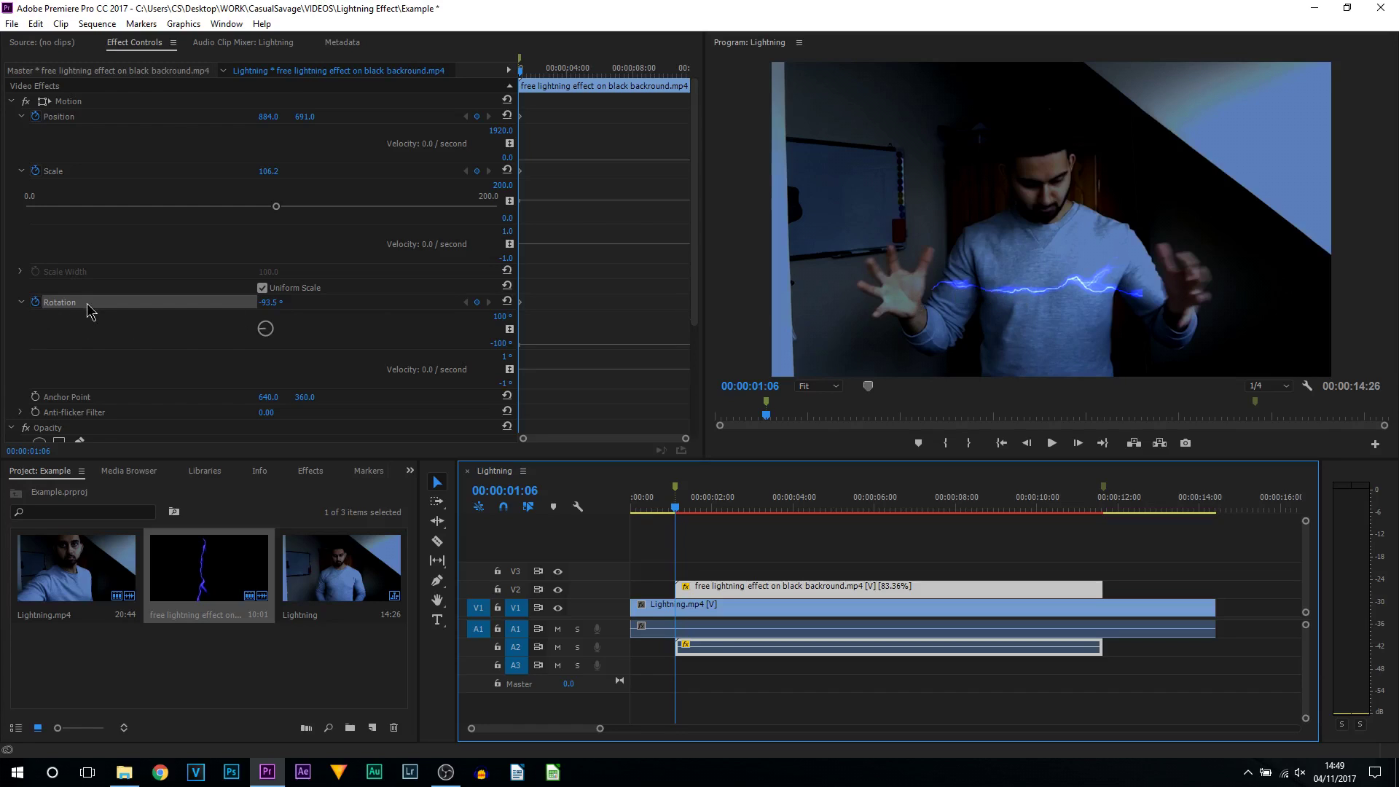
key("ctrl+s")
Four frames later, at 00:00:01:13, key Rotation -79.4° and Position 893, 733
left_click(1078, 444)
left_click(1078, 443)
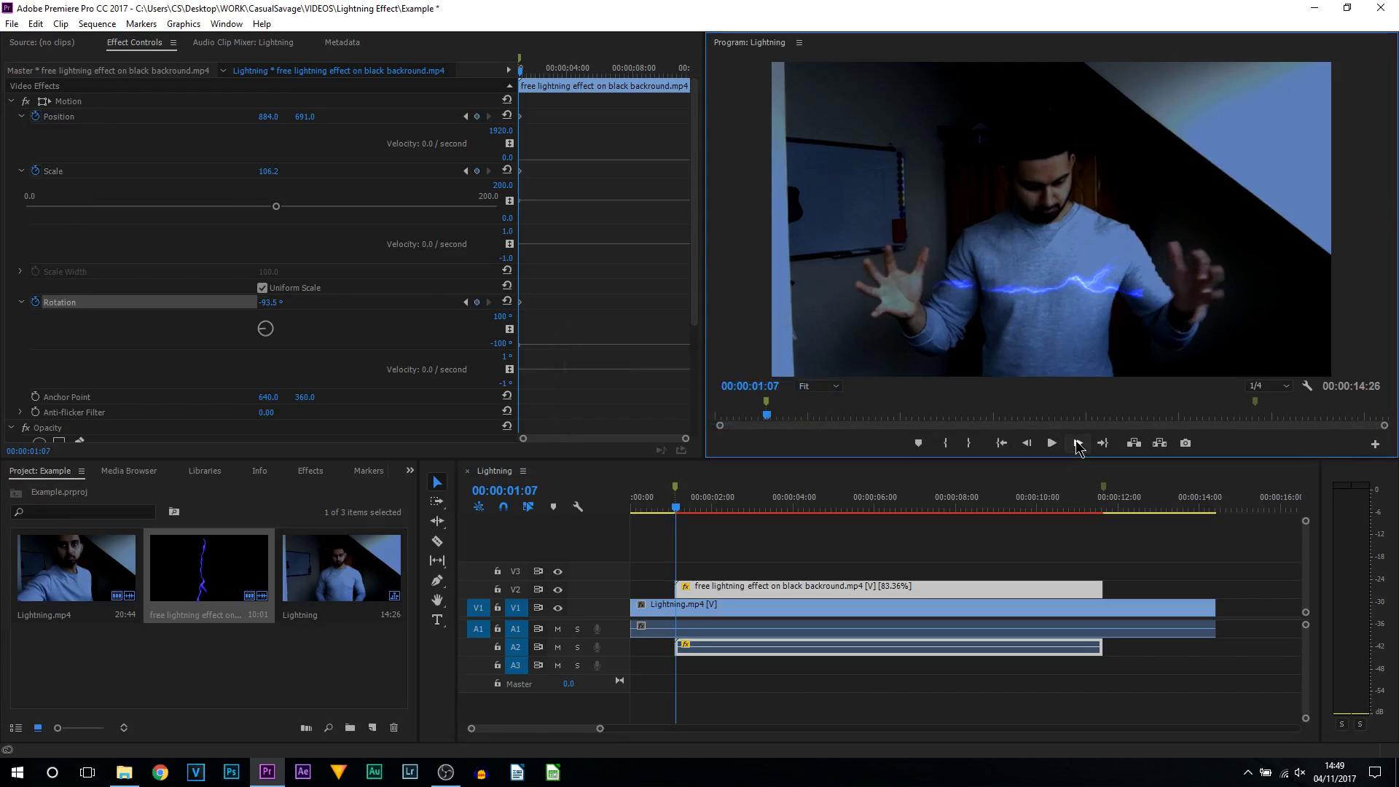
left_click(1078, 444)
left_click(1078, 444)
left_click(1078, 443)
left_click(1078, 443)
left_click(1079, 444)
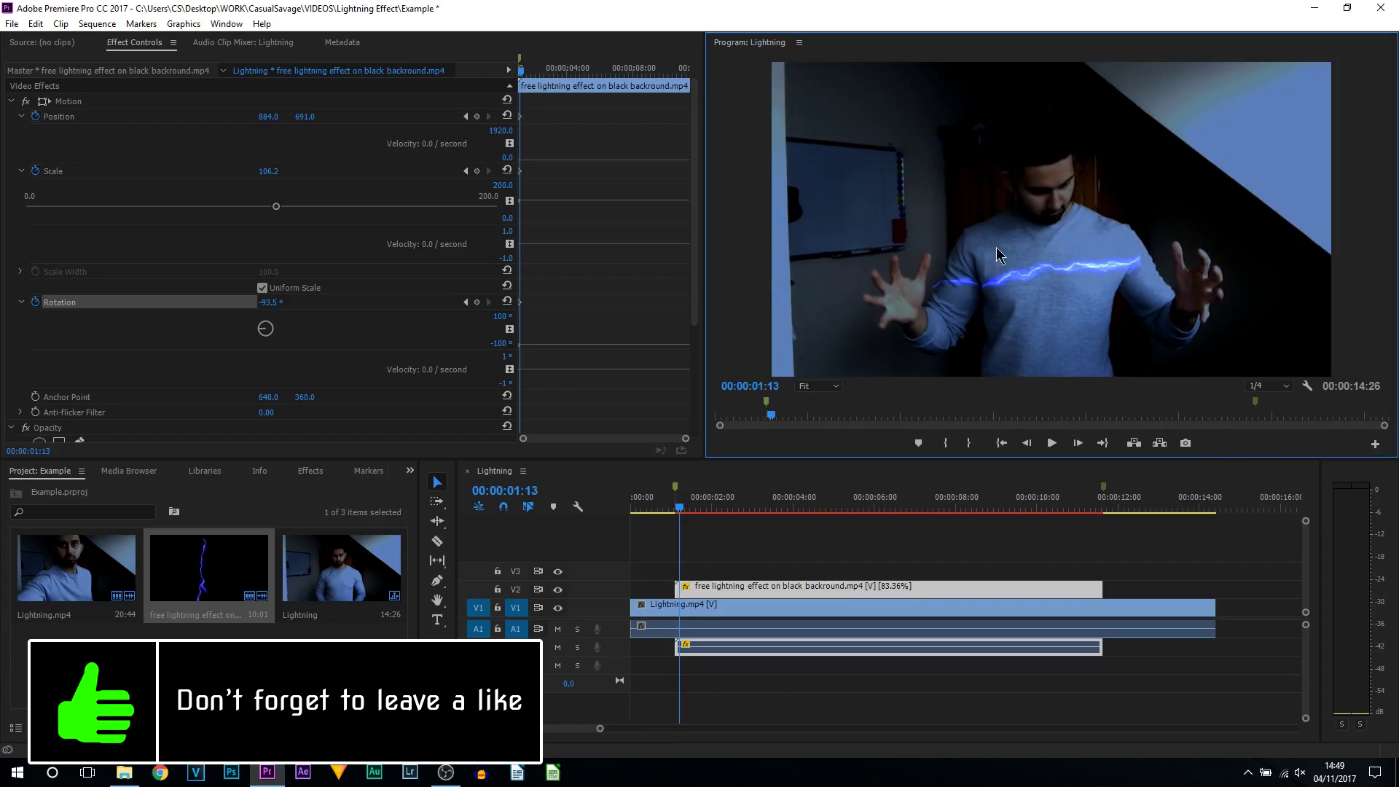
left_click_drag(262, 340, 236, 322)
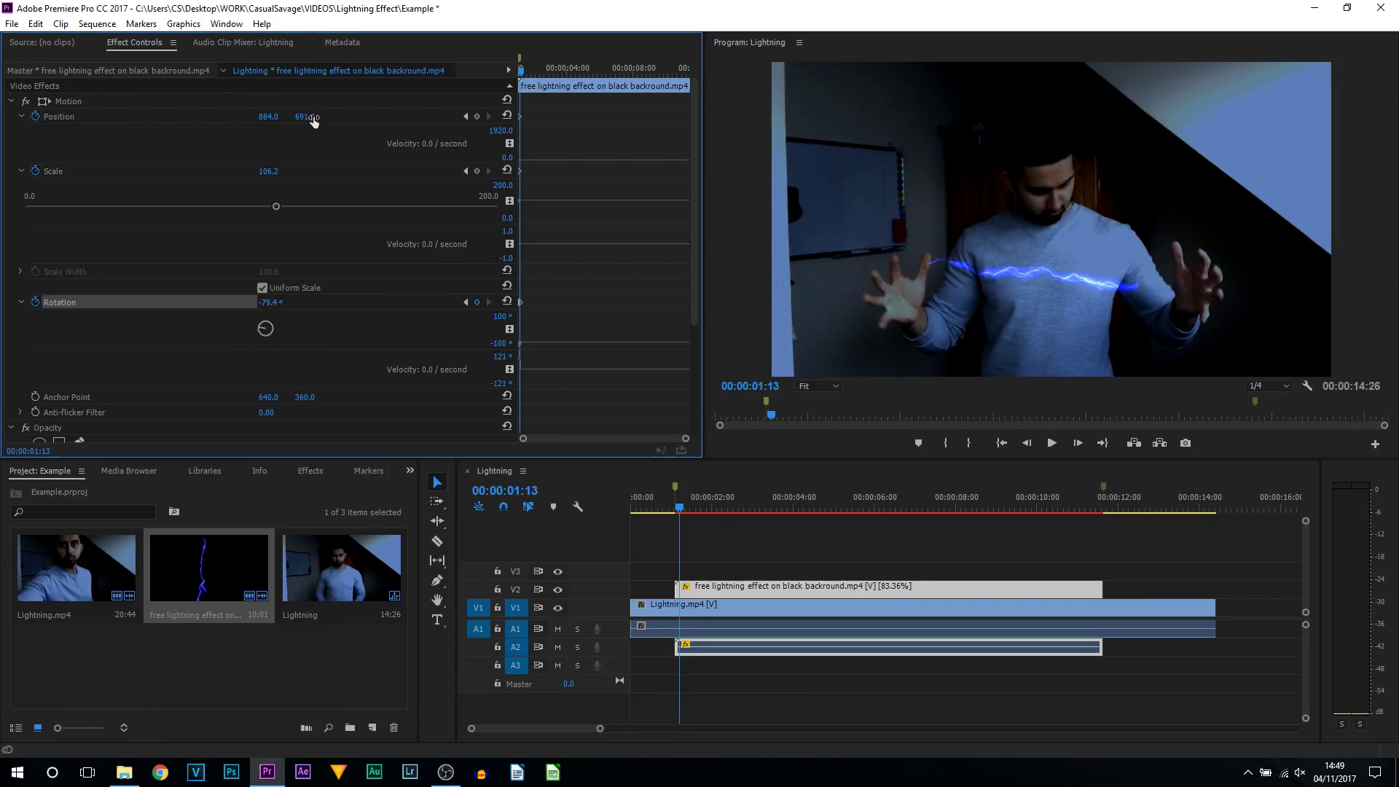
left_click_drag(304, 116, 335, 116)
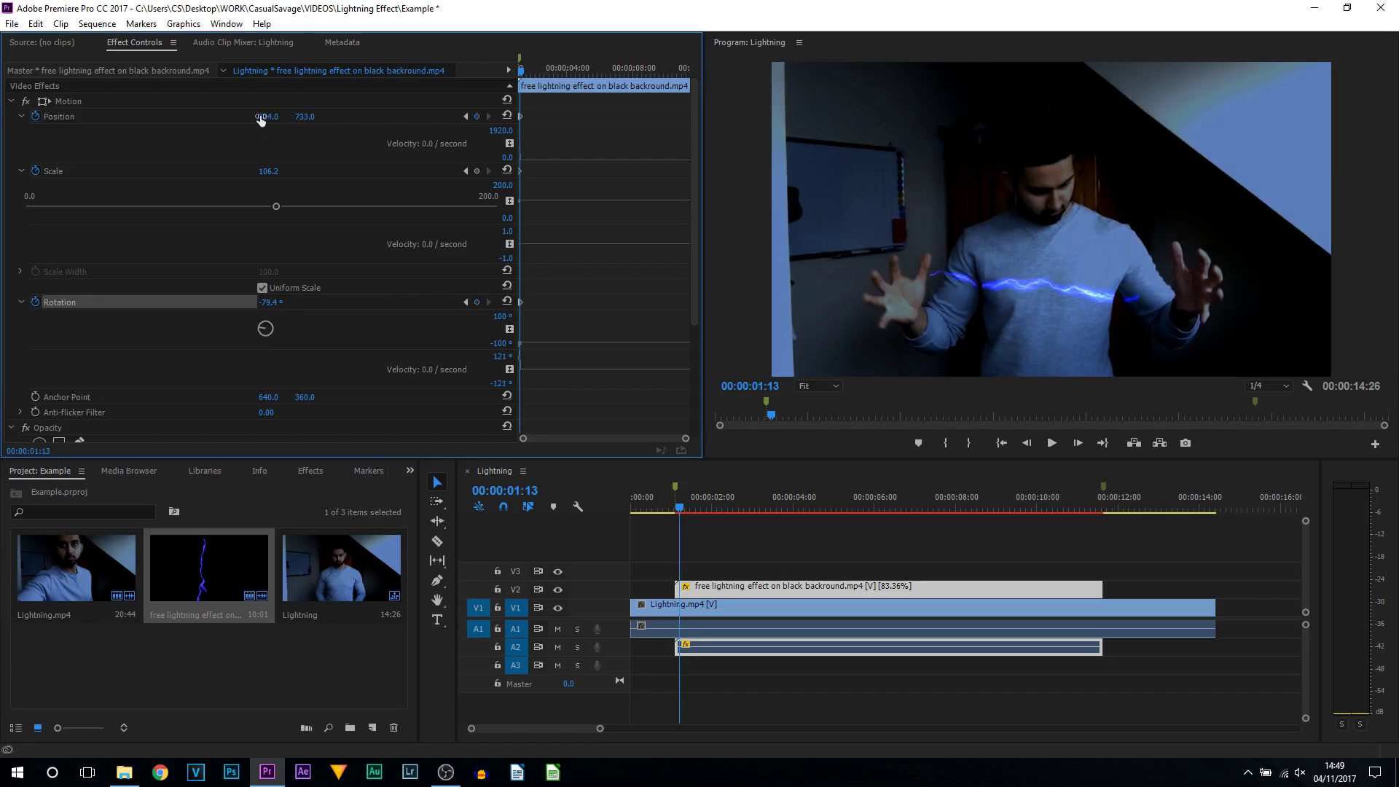
left_click_drag(260, 117, 253, 117)
left_click_drag(686, 438, 579, 439)
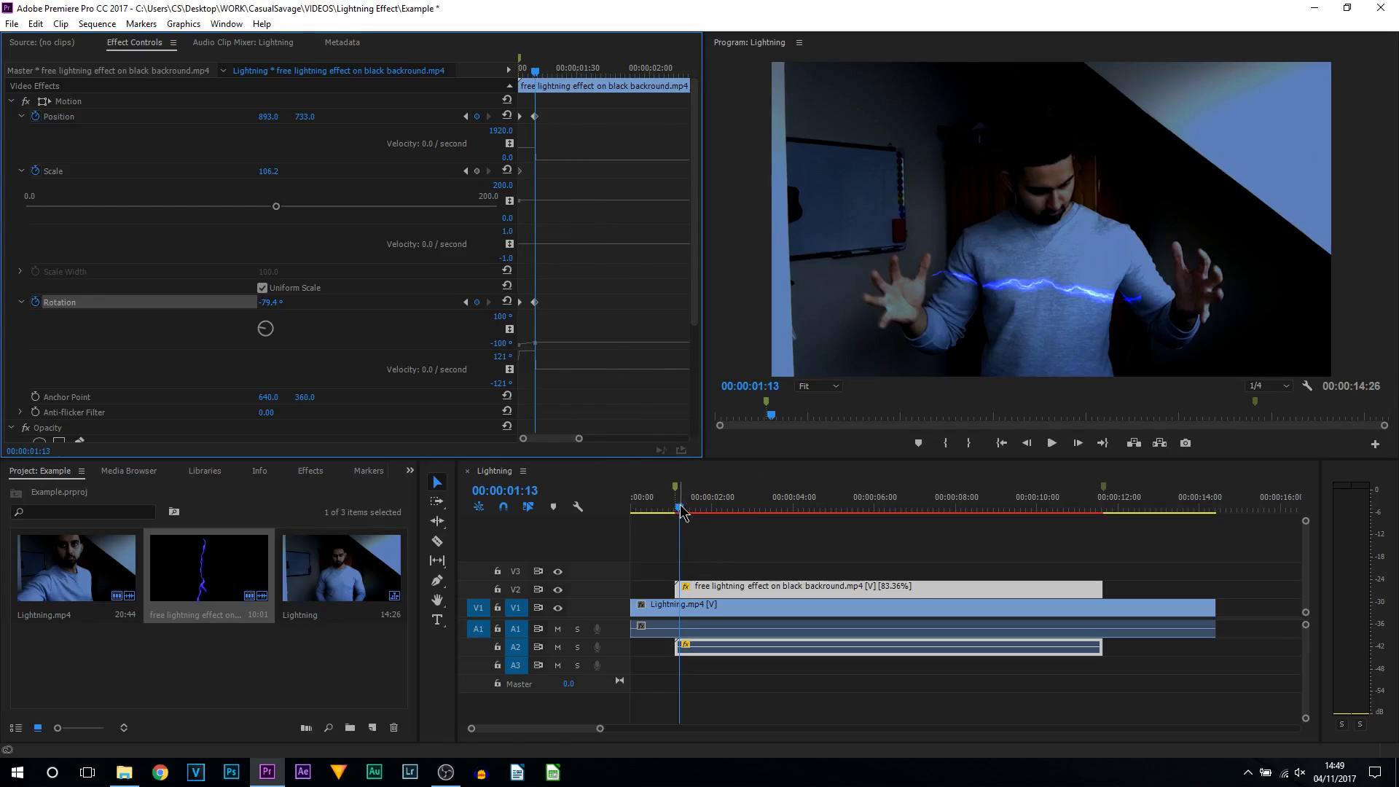
left_click_drag(679, 508, 936, 527)
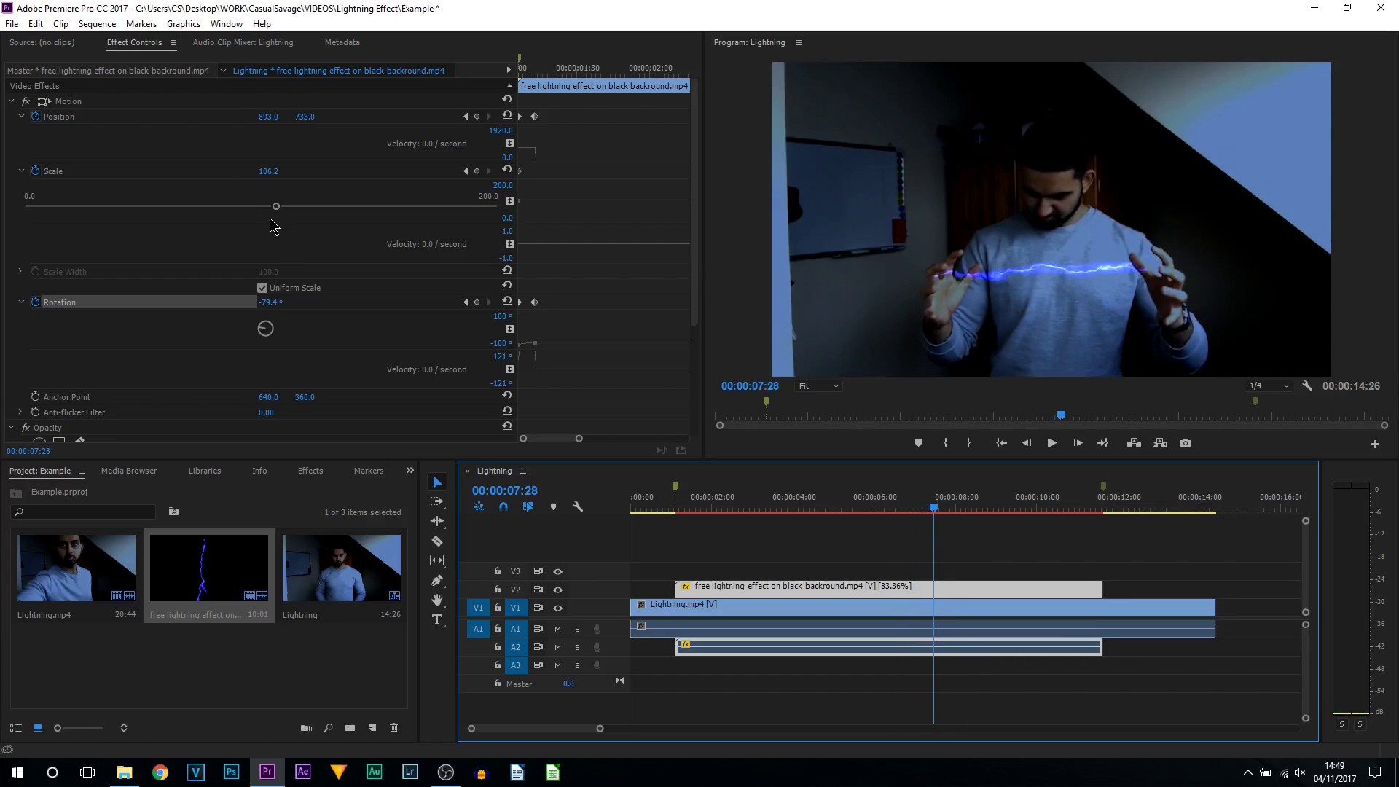
At 00:00:07:28, shrink the lightning slightly and move it down to 842 and right toward the hands
left_click_drag(277, 211, 231, 221)
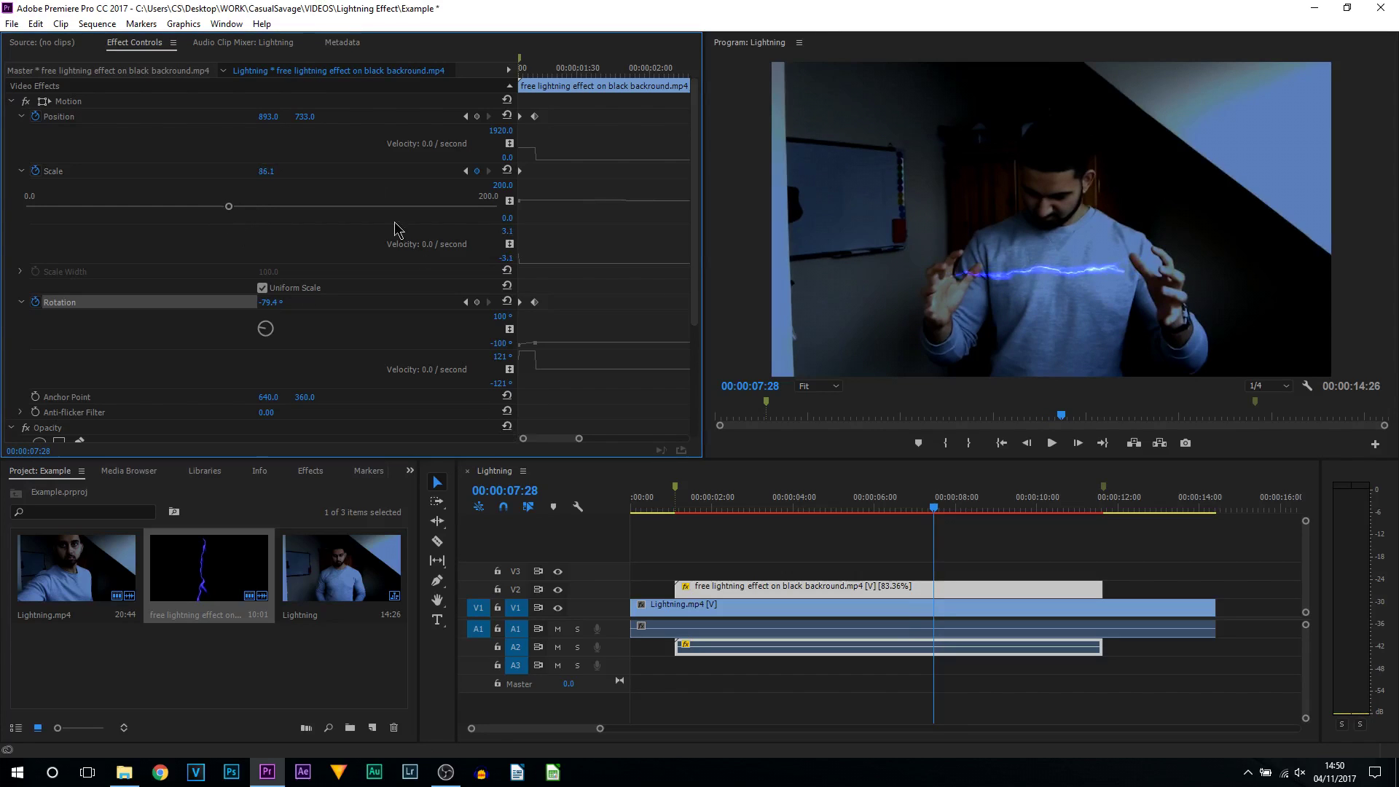
left_click_drag(296, 121, 353, 121)
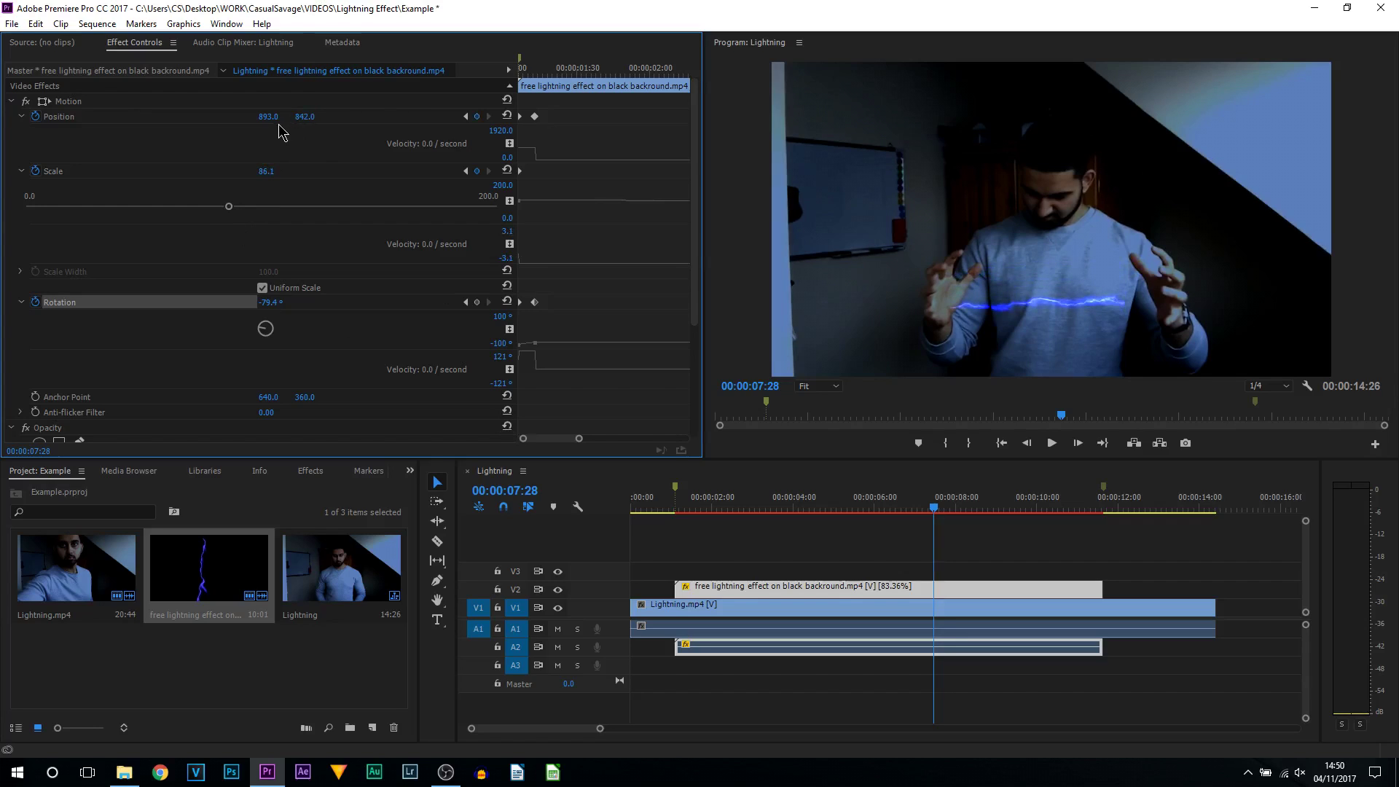
left_click_drag(268, 116, 308, 117)
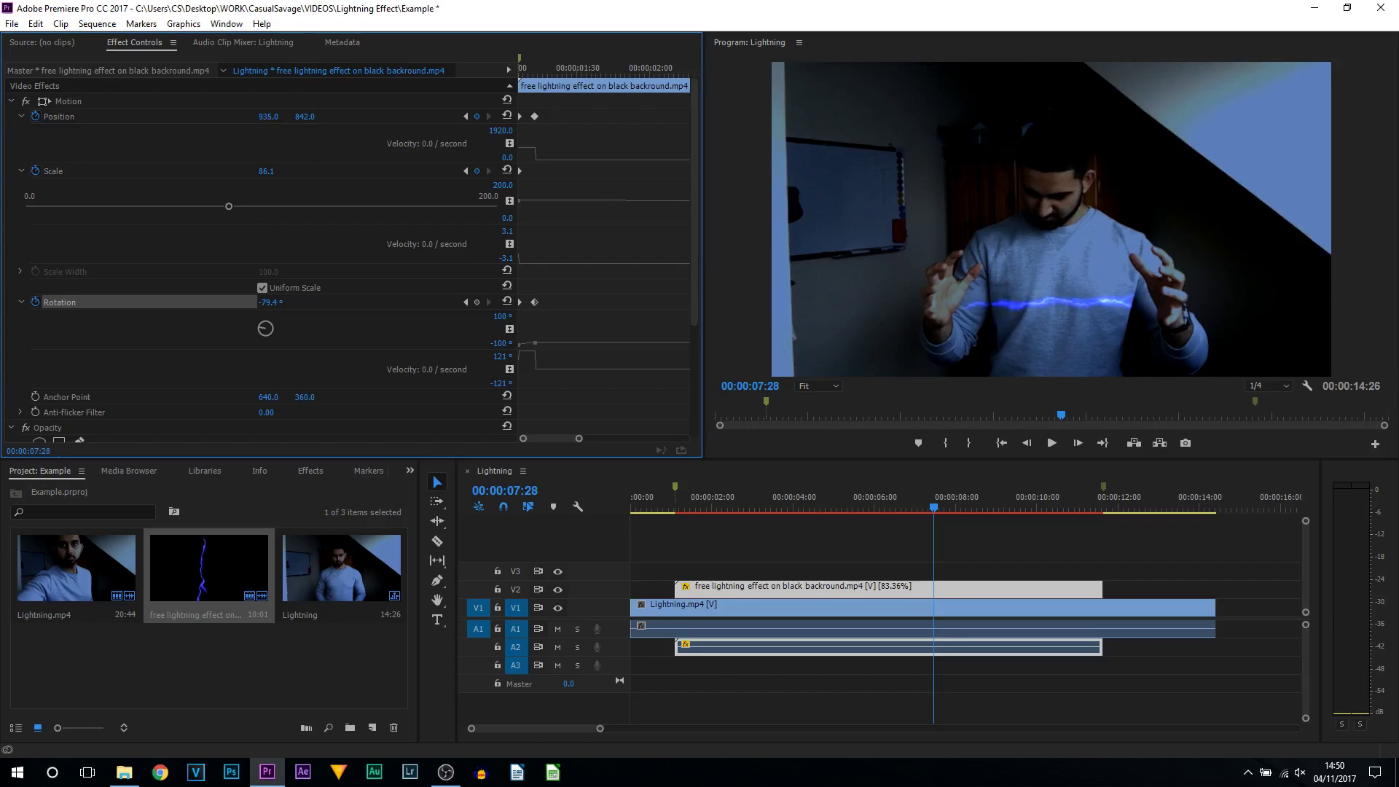
At 00:00:08:39, rotate and raise the lightning to follow the hands, then play back
left_click_drag(943, 512, 986, 512)
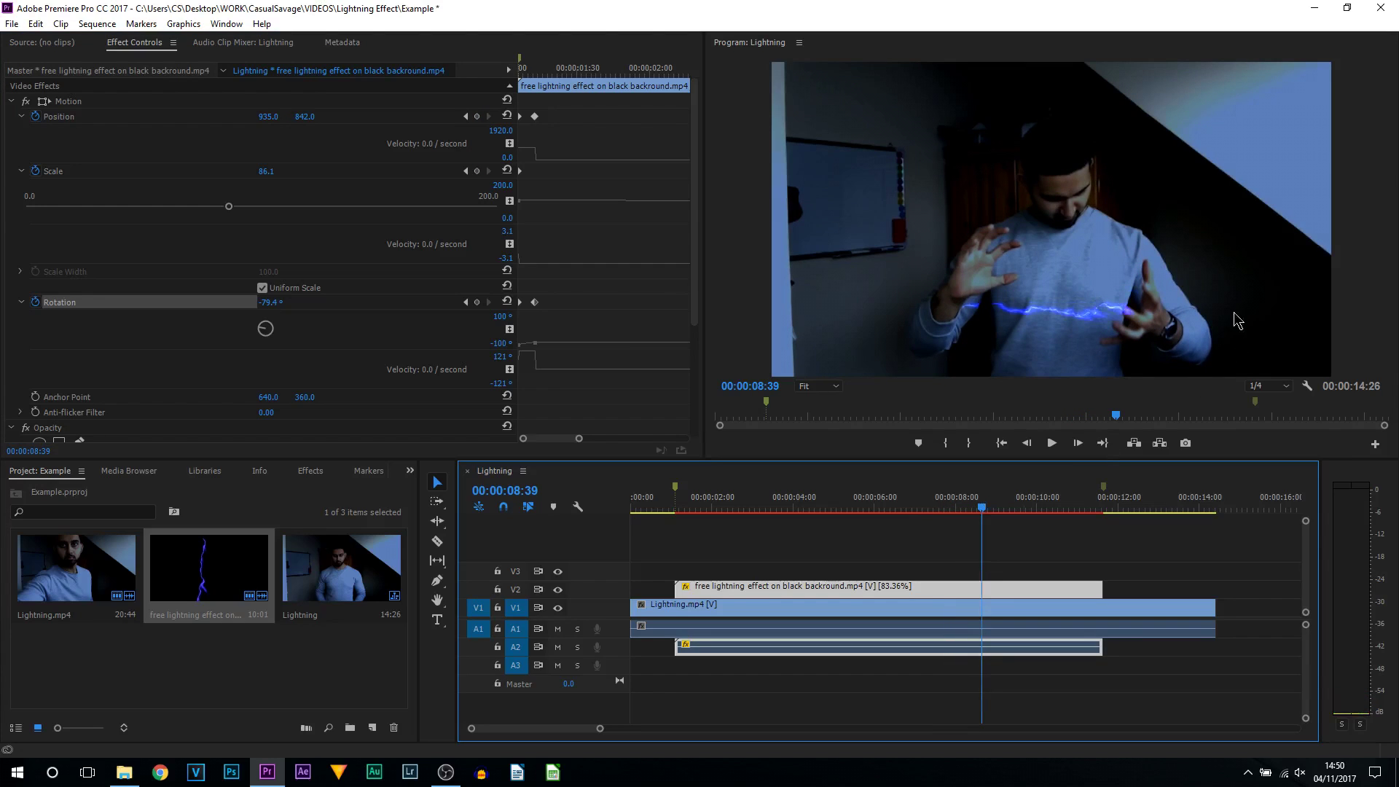
mouse_move(267, 347)
left_mouse_down()
mouse_move(262, 319)
mouse_move(259, 331)
left_mouse_up()
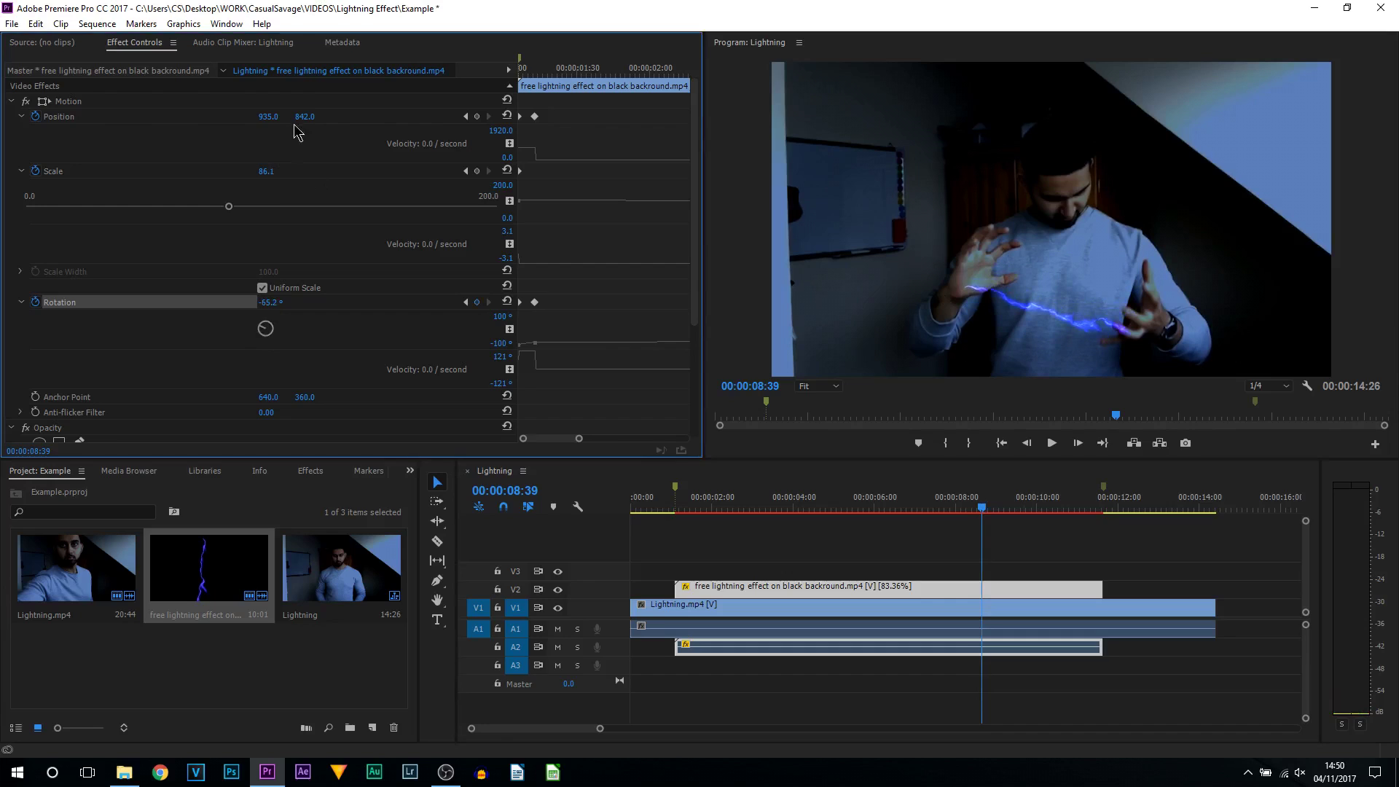
mouse_move(305, 116)
left_mouse_down()
mouse_move(243, 116)
mouse_move(315, 116)
left_mouse_up()
left_click_drag(978, 513, 1008, 516)
left_click(303, 141)
key("space")
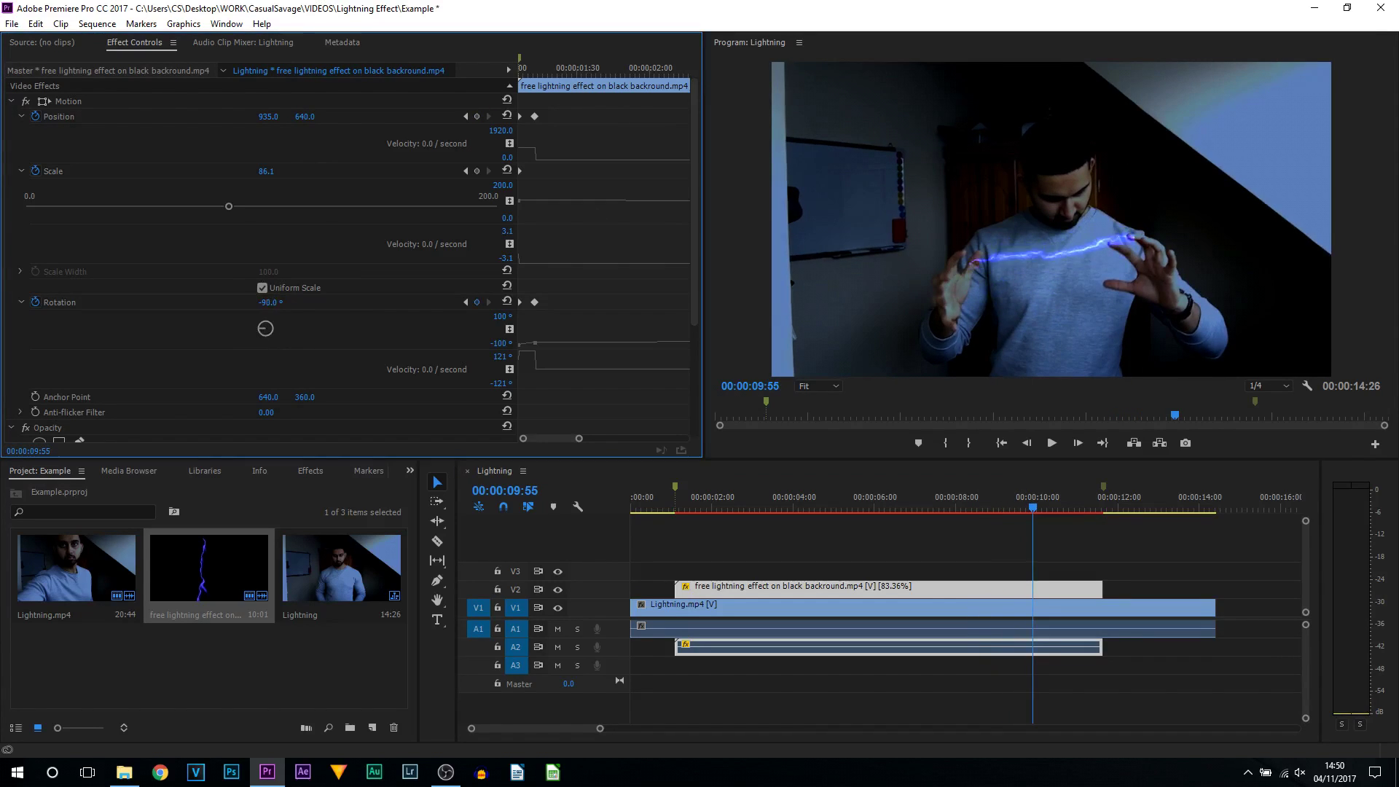
left_click(1107, 510)
key("Home")
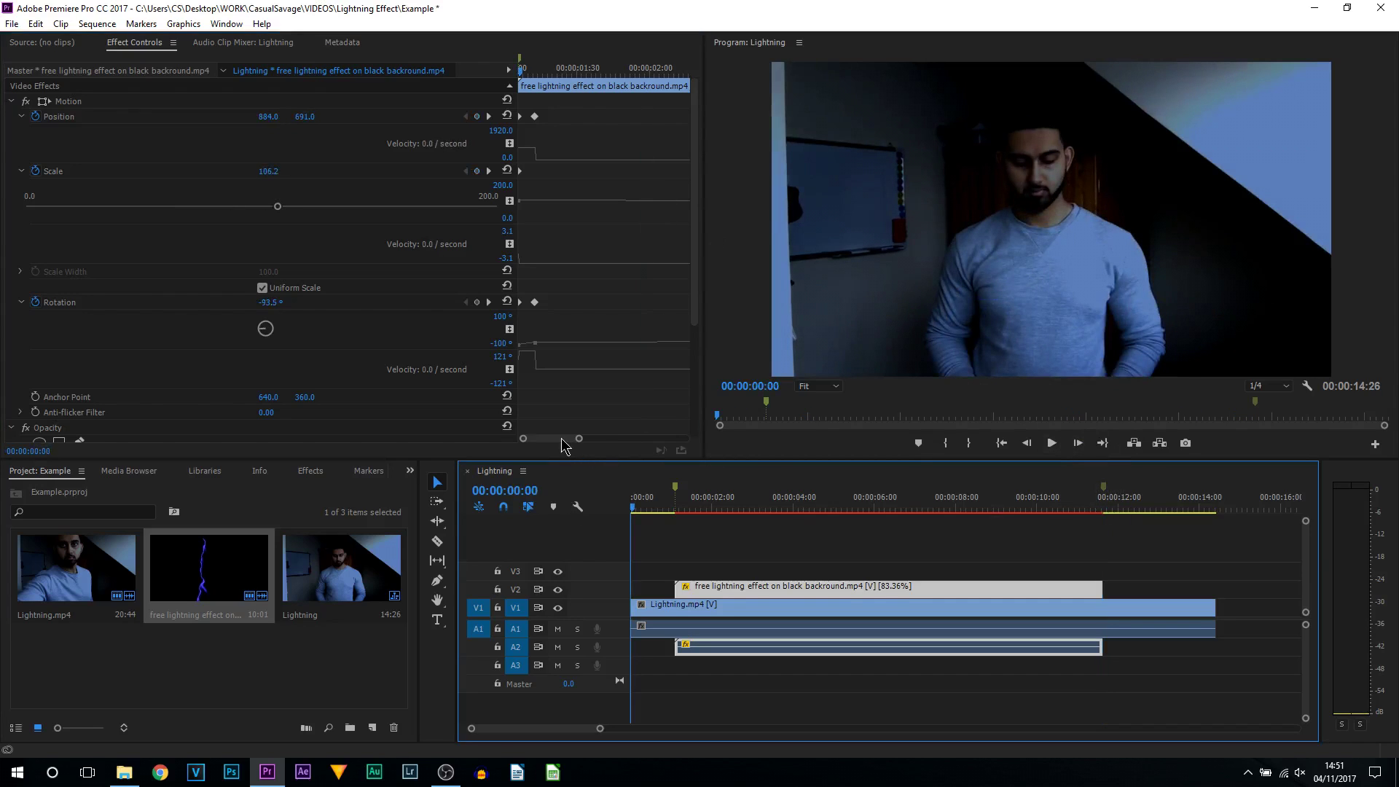
left_click_drag(562, 445, 711, 446)
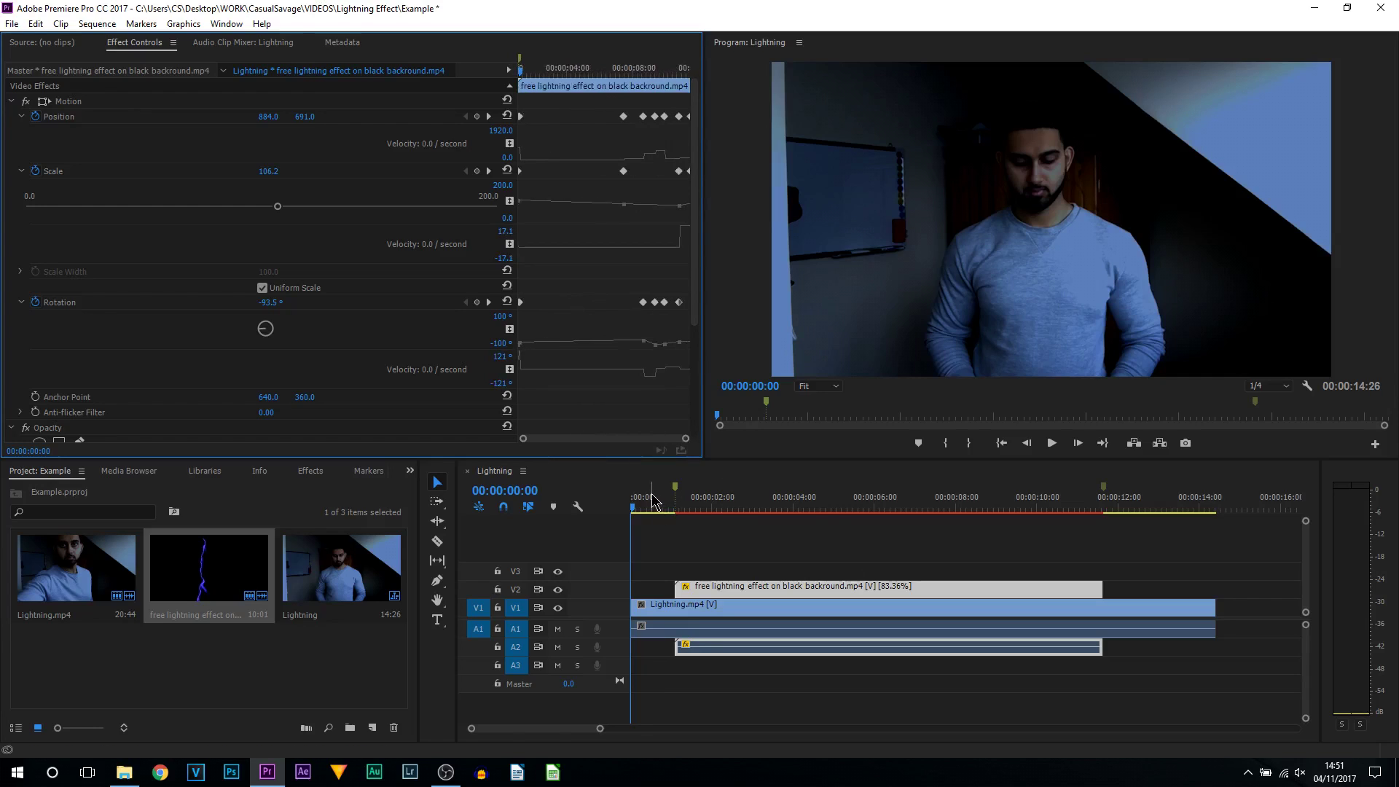
left_click(1052, 445)
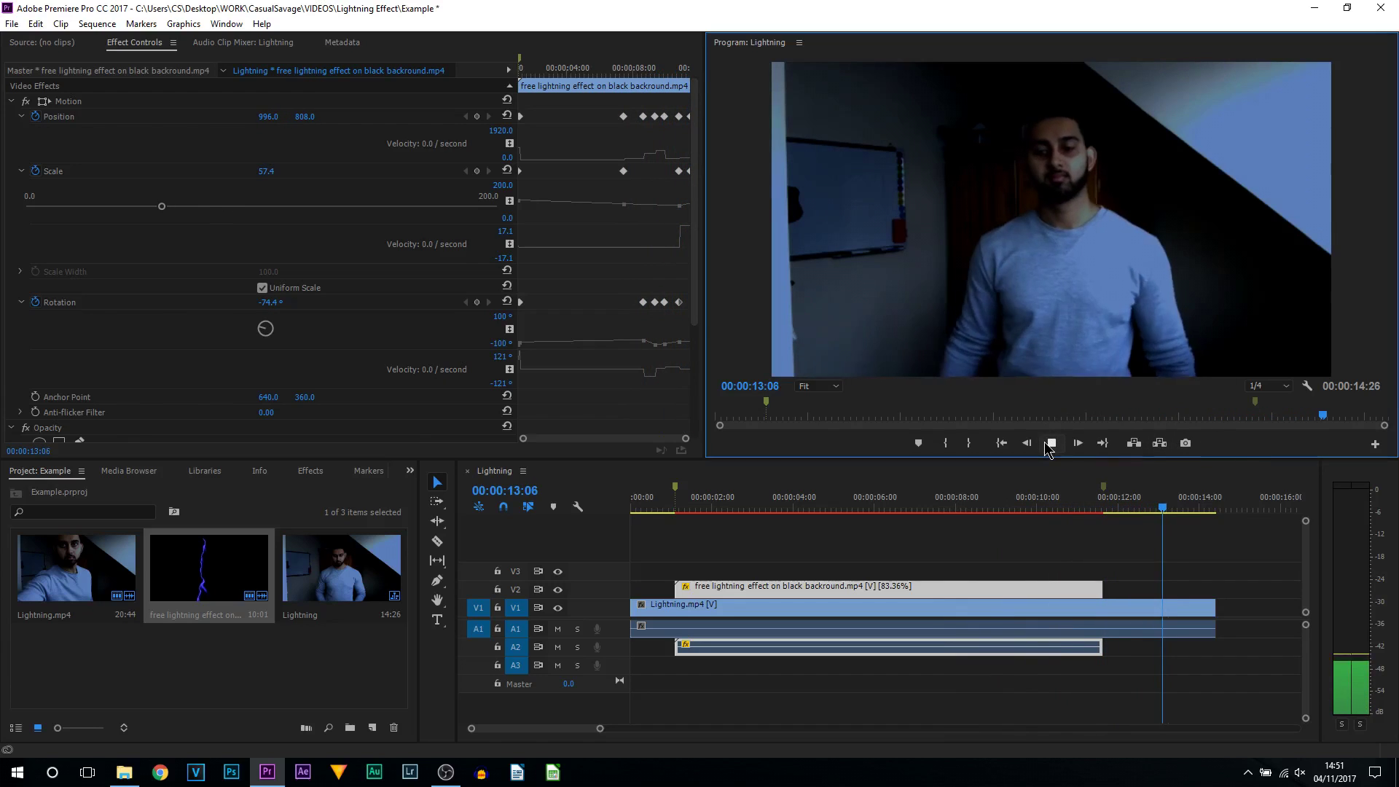
left_click(968, 508)
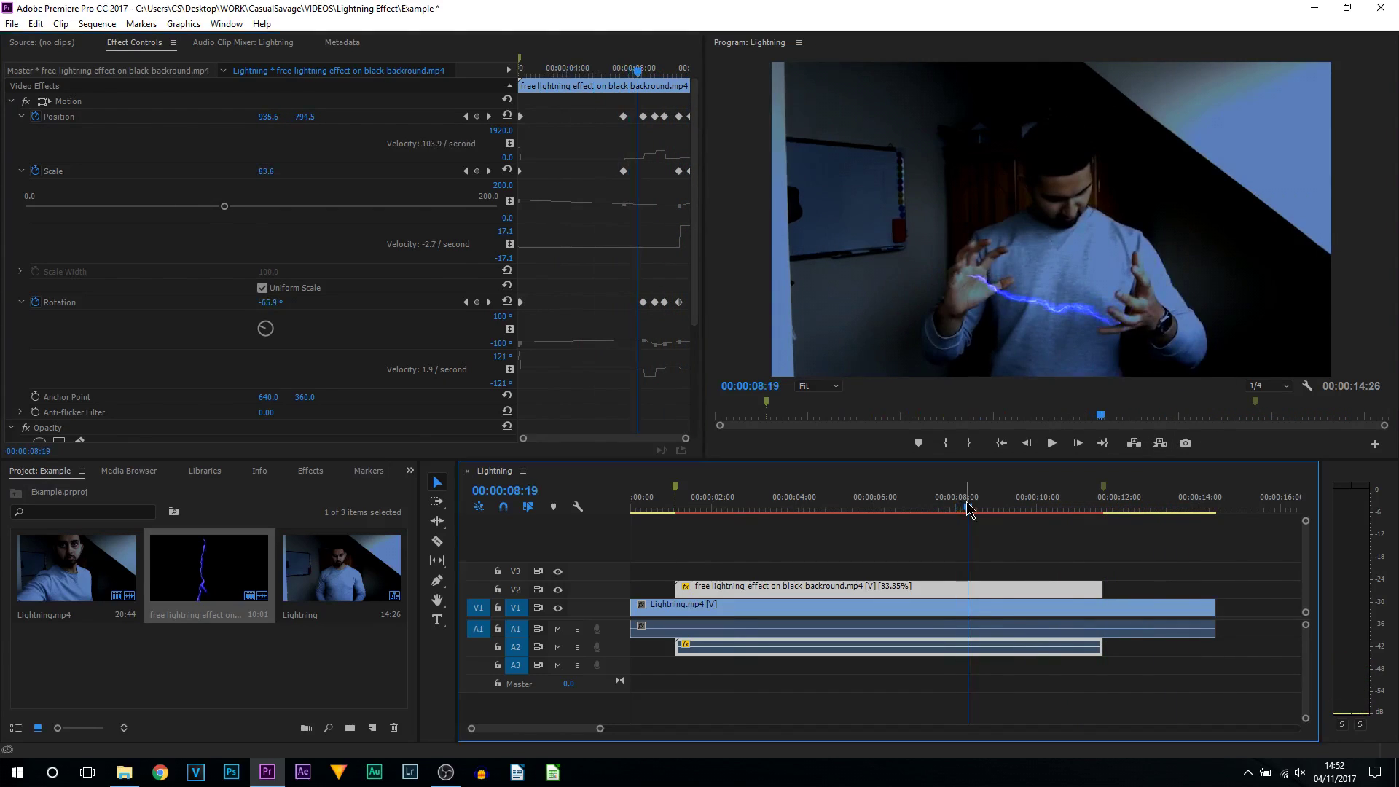